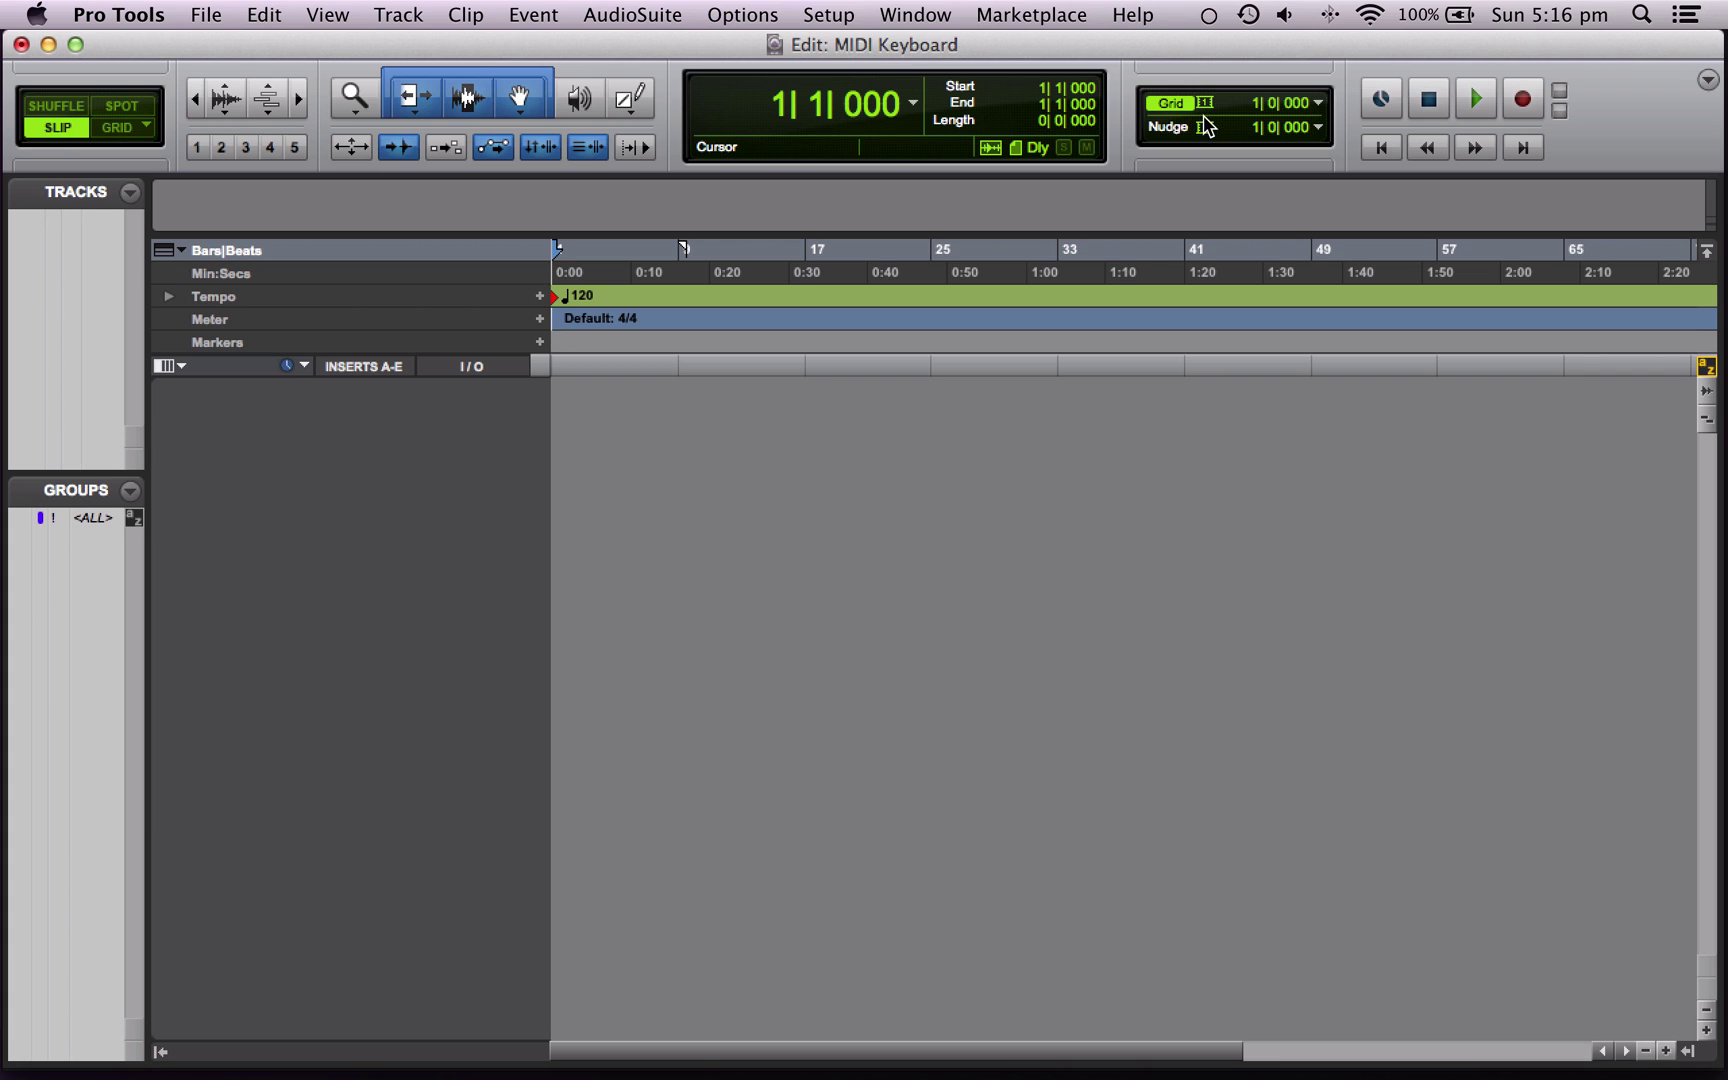
- Check the USB MIDI Series OSX 3.4.0 result for Keystation 61 on Mac OS 10.8, then minimize Safari
{"action": "mouse_move", "coordinate": [1175, 1075]}
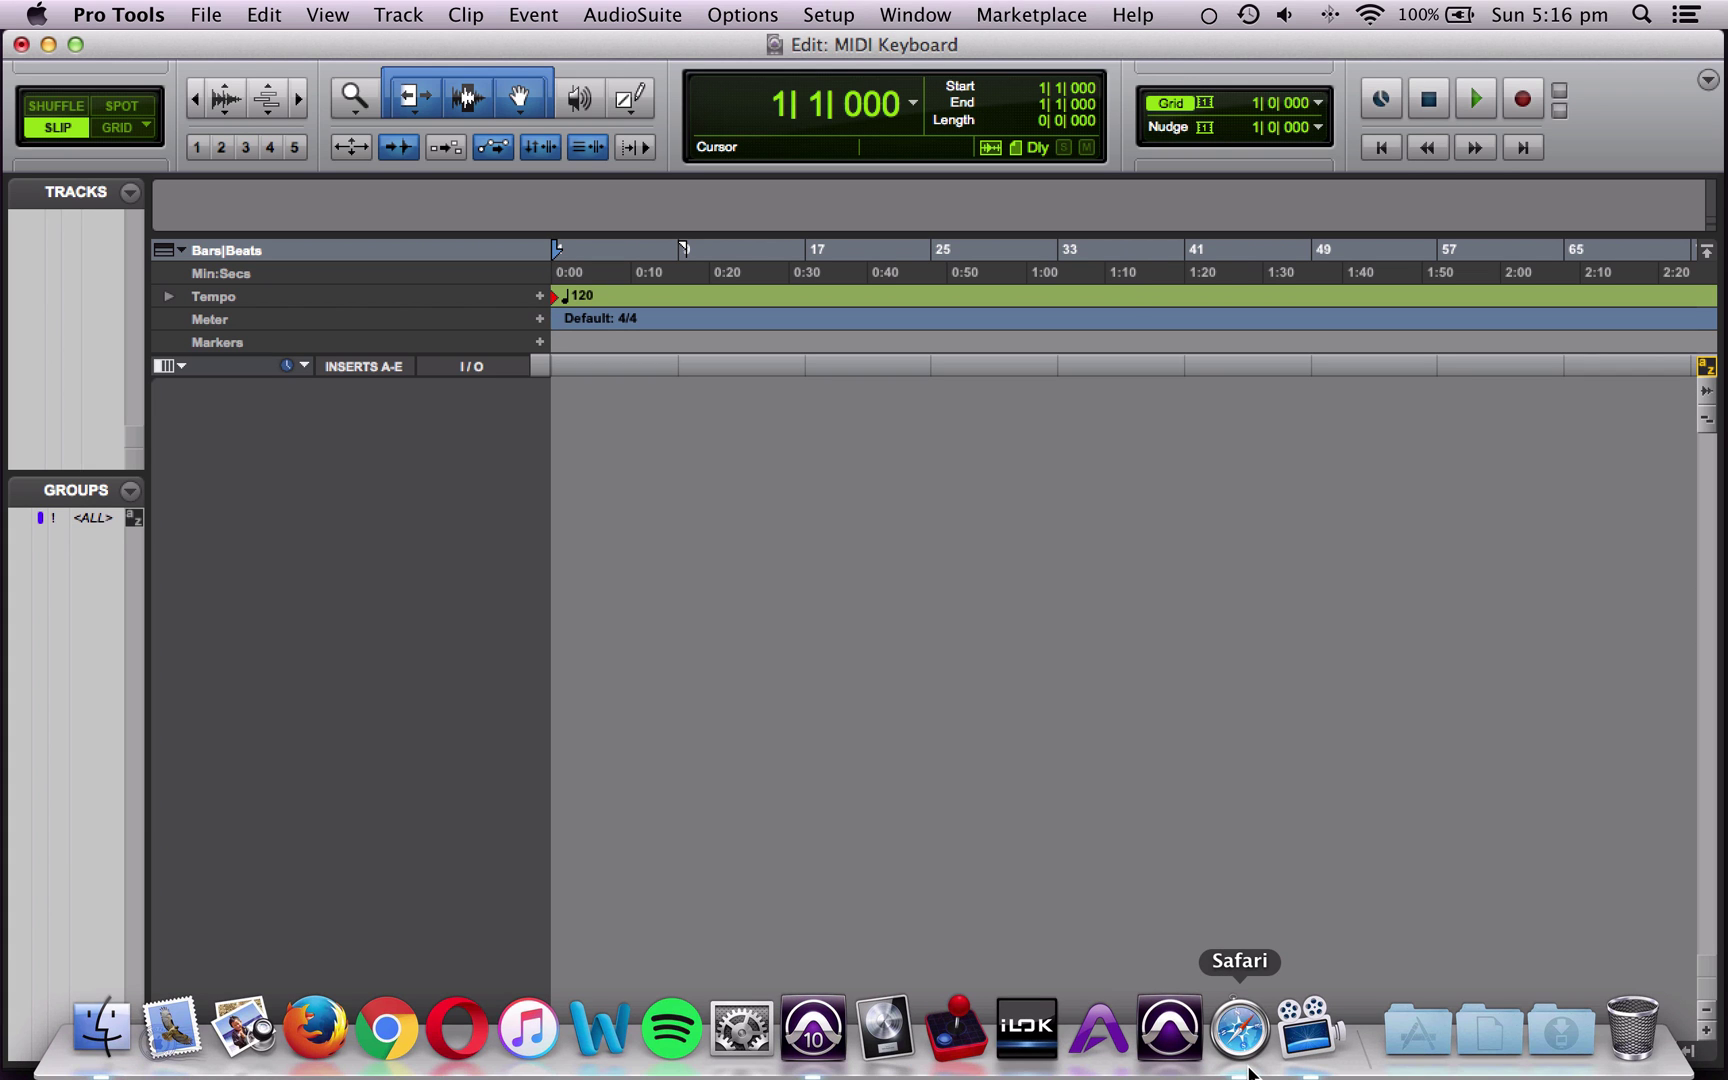
{"action": "left_click", "coordinate": [1240, 1030]}
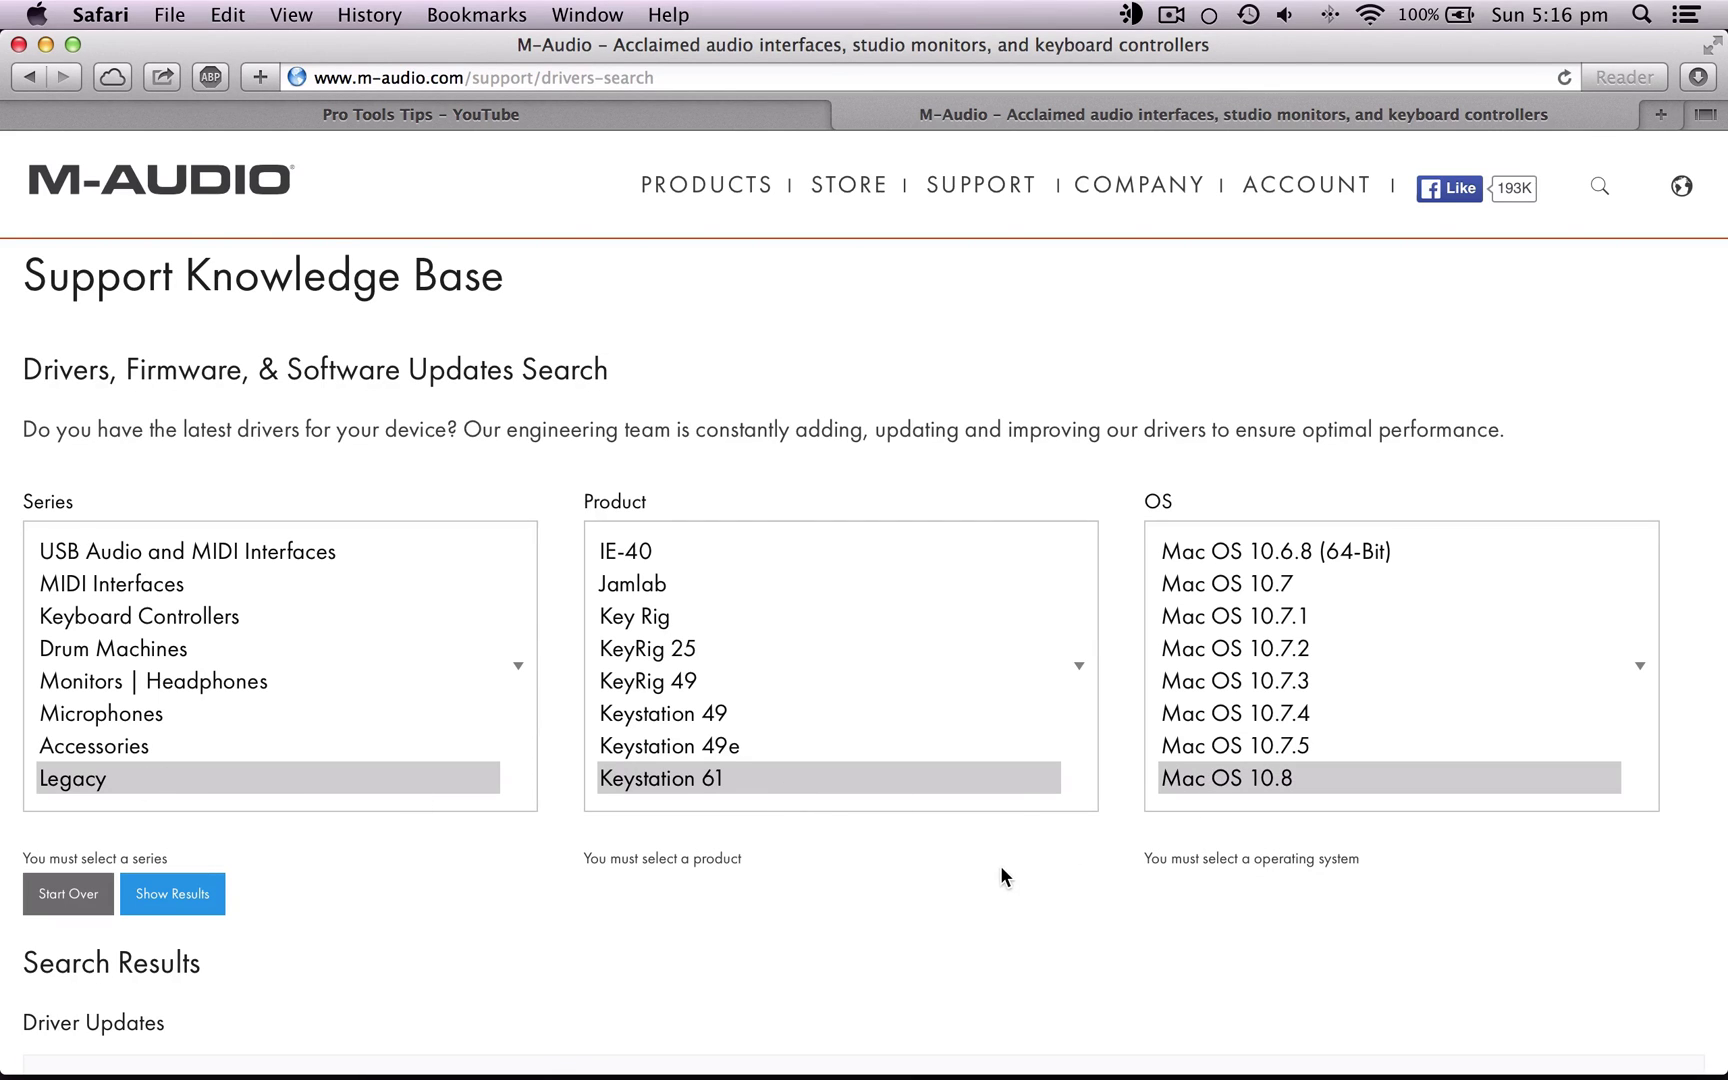
{"action": "scroll", "coordinate": [1000, 865], "scroll_direction": "down", "scroll_amount": 5}
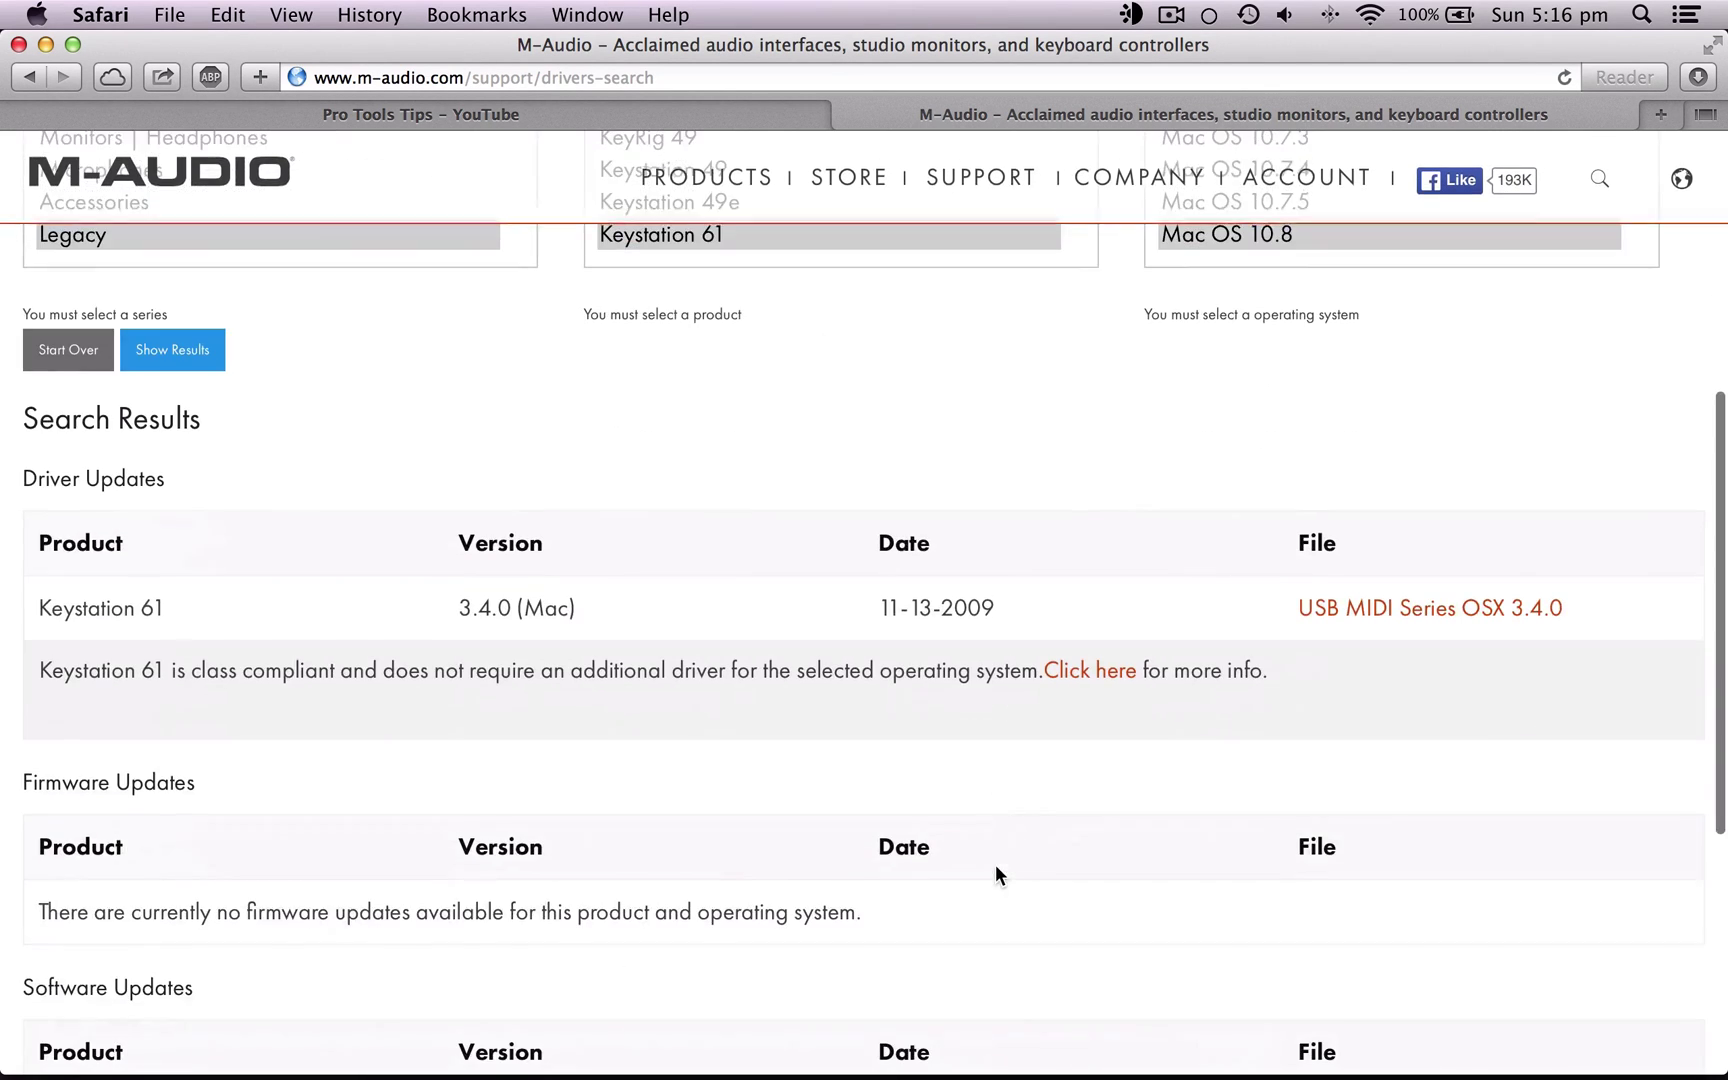
{"action": "left_click", "coordinate": [1423, 612]}
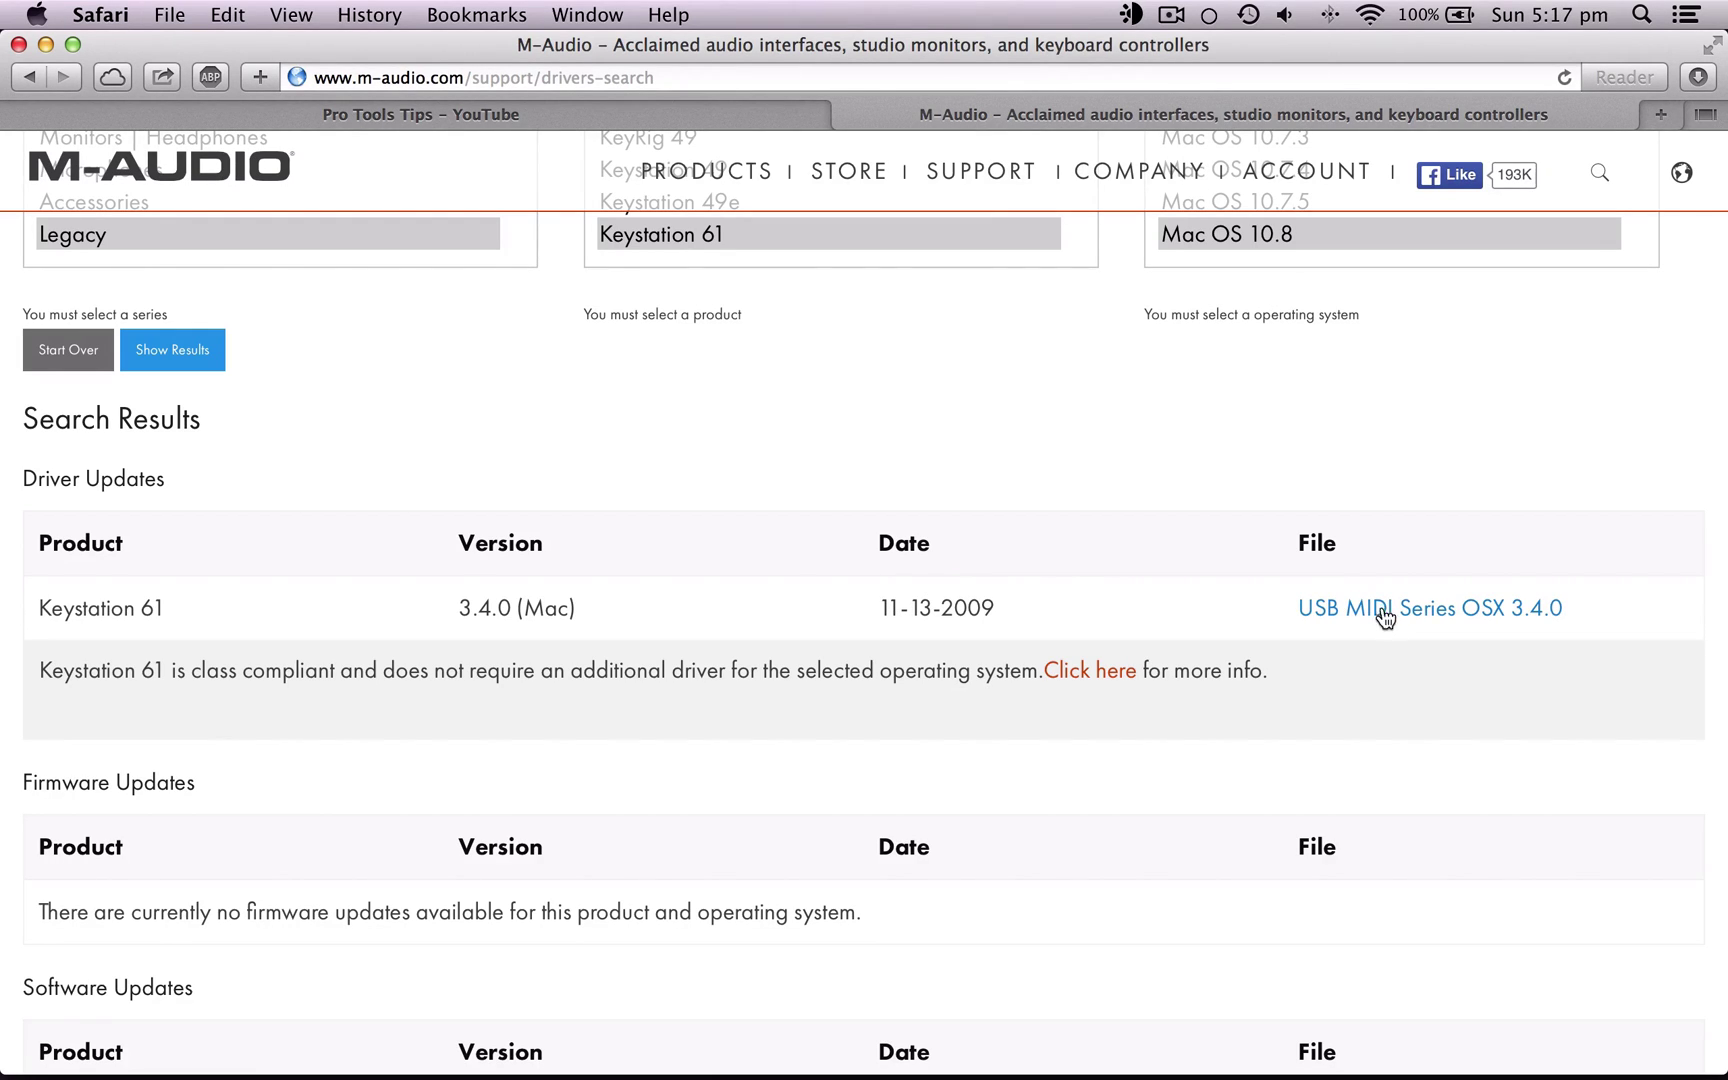
{"action": "left_click", "coordinate": [46, 44]}
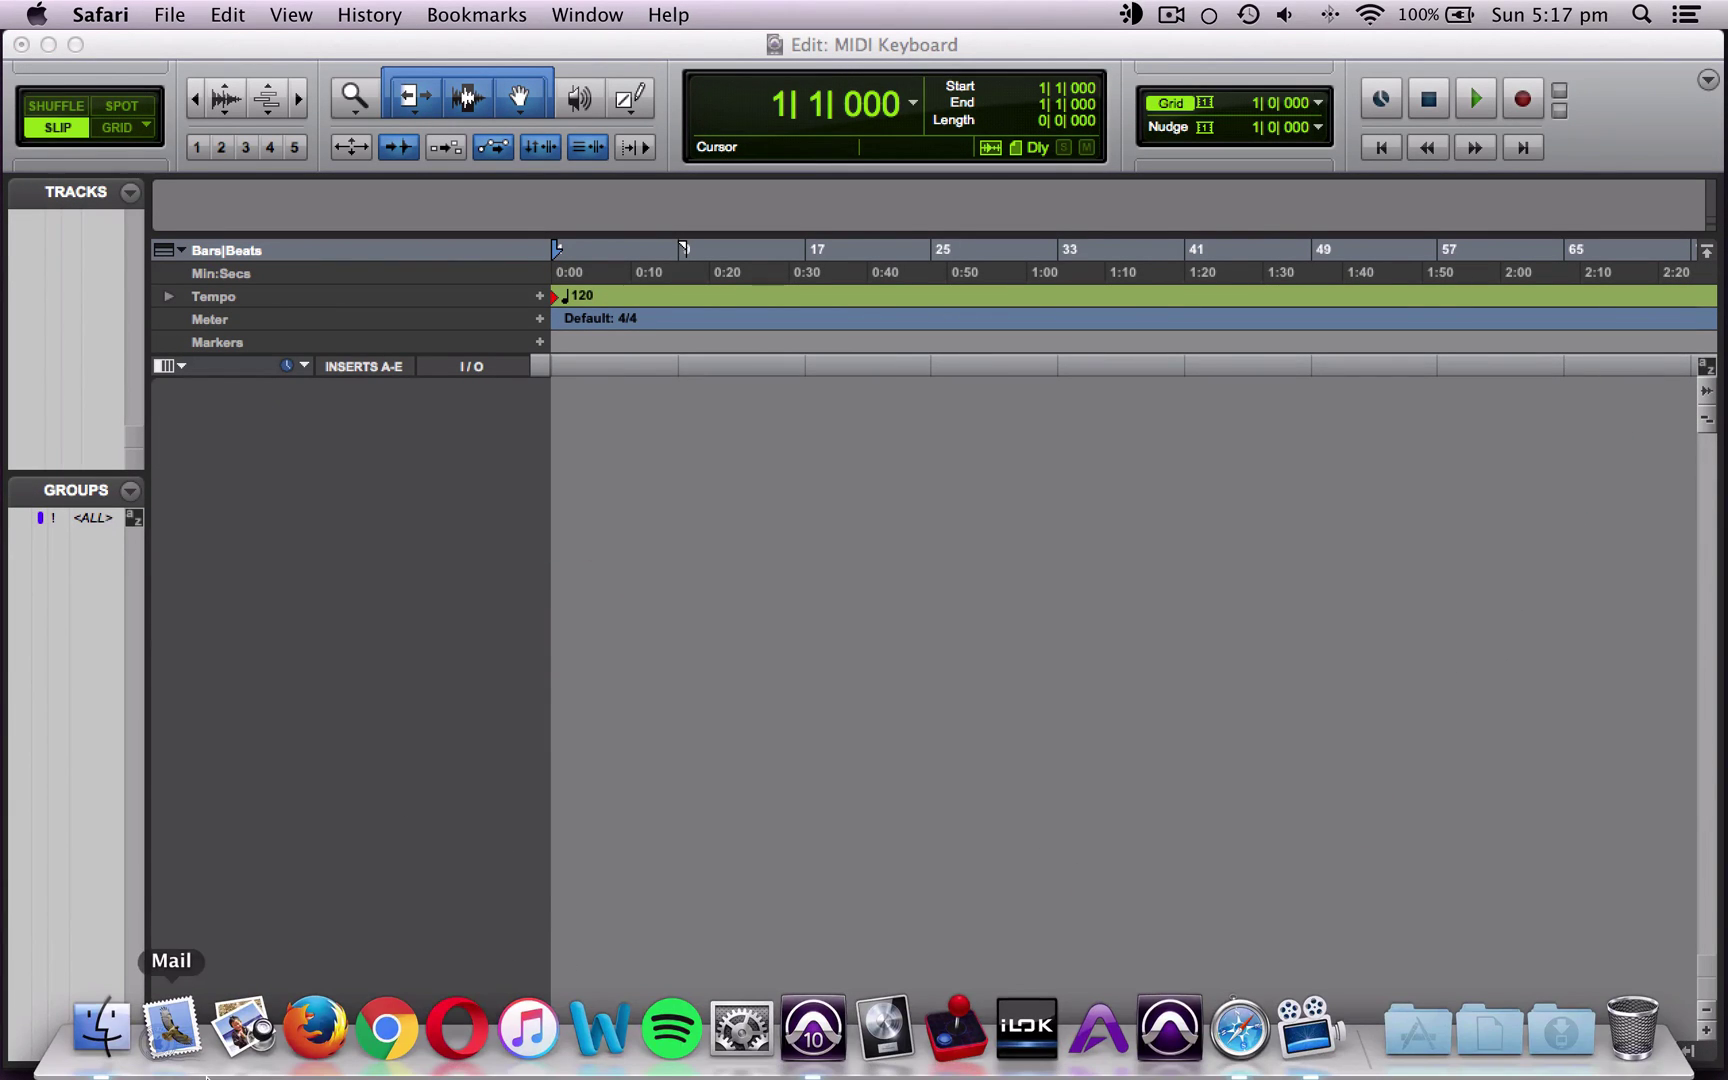
- Launch Audio MIDI Setup from Finder's Applications > Utilities folder
{"action": "left_click", "coordinate": [100, 1030]}
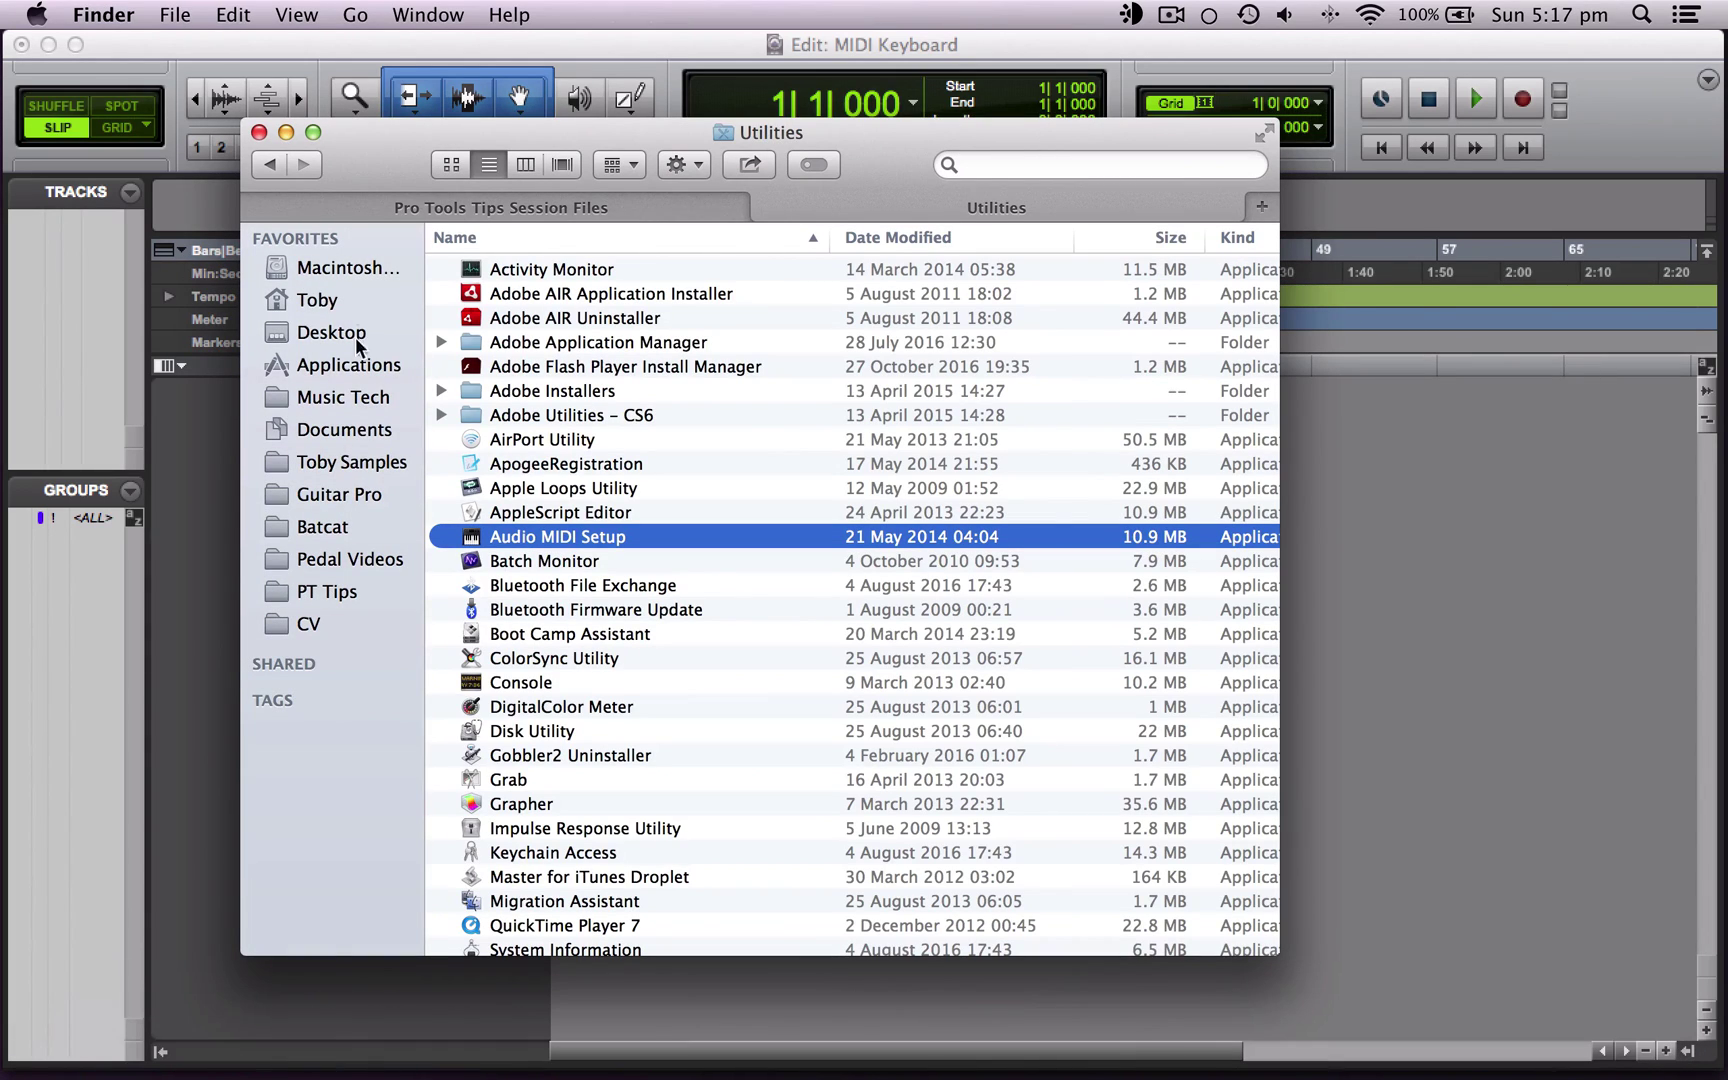
{"action": "left_click", "coordinate": [347, 367]}
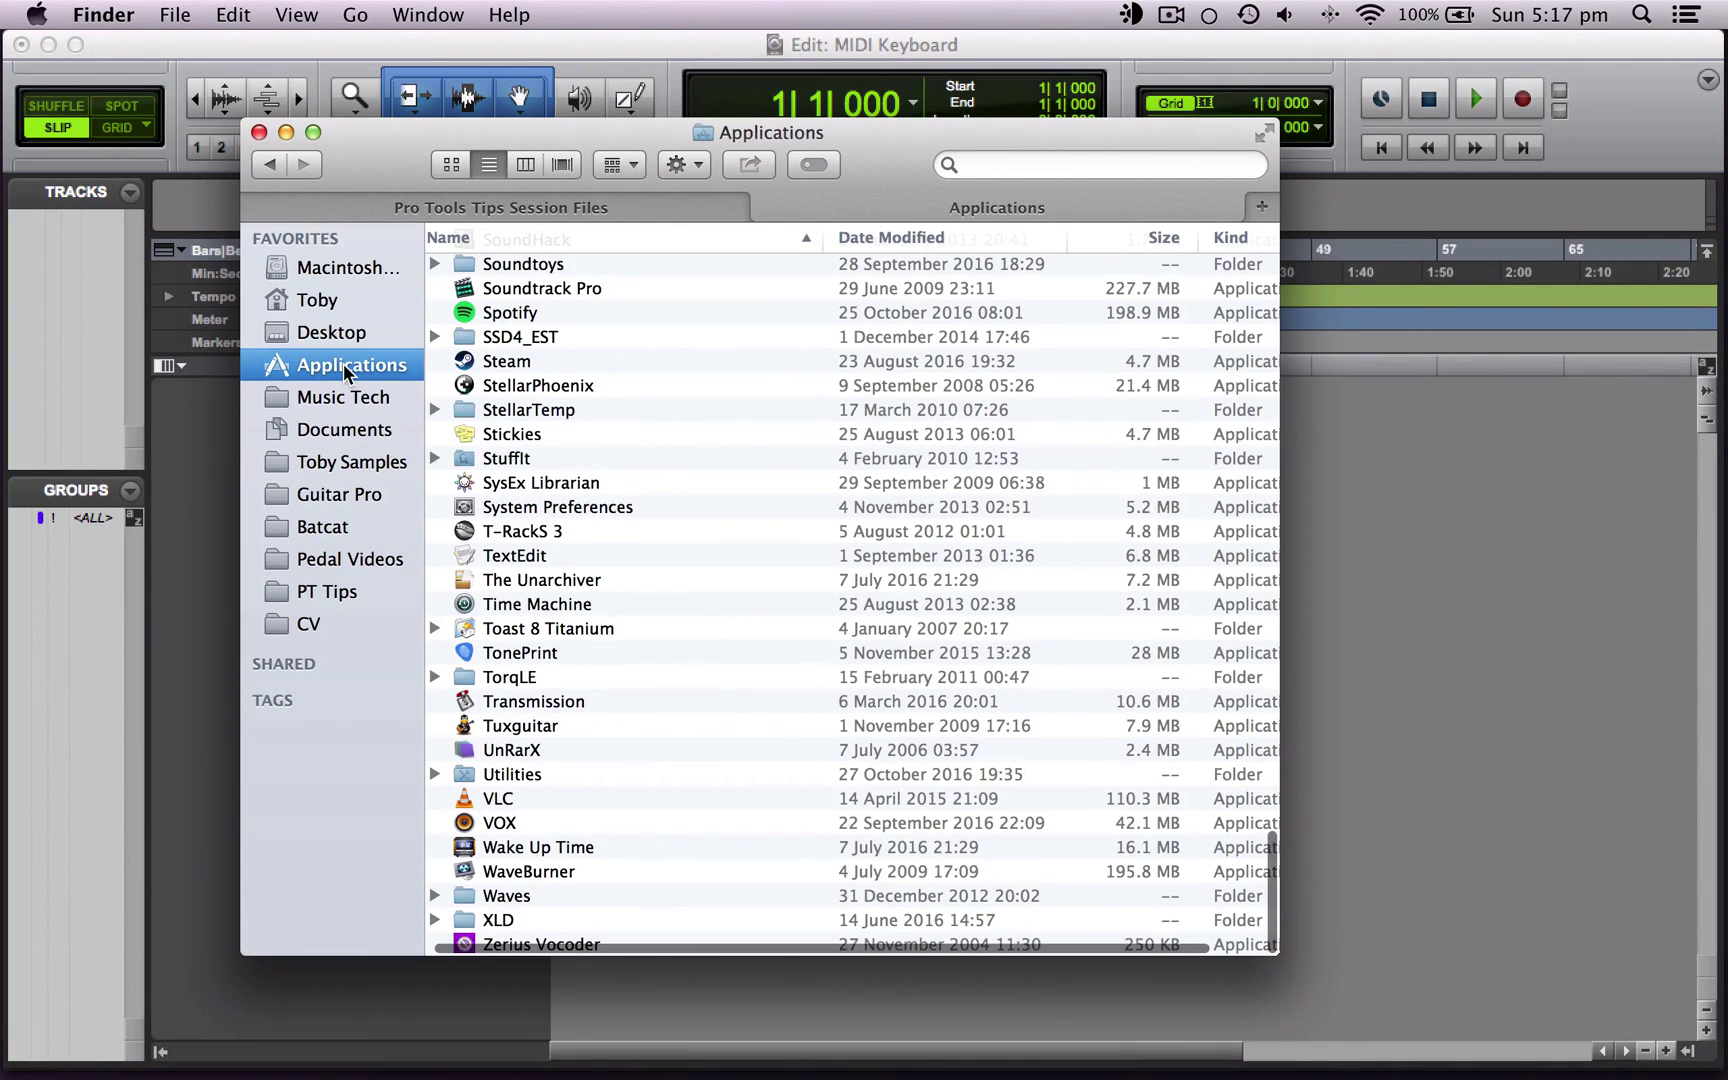
{"action": "scroll", "coordinate": [505, 385], "scroll_direction": "up", "scroll_amount": 5}
{"action": "scroll", "coordinate": [510, 395], "scroll_direction": "down", "scroll_amount": 5}
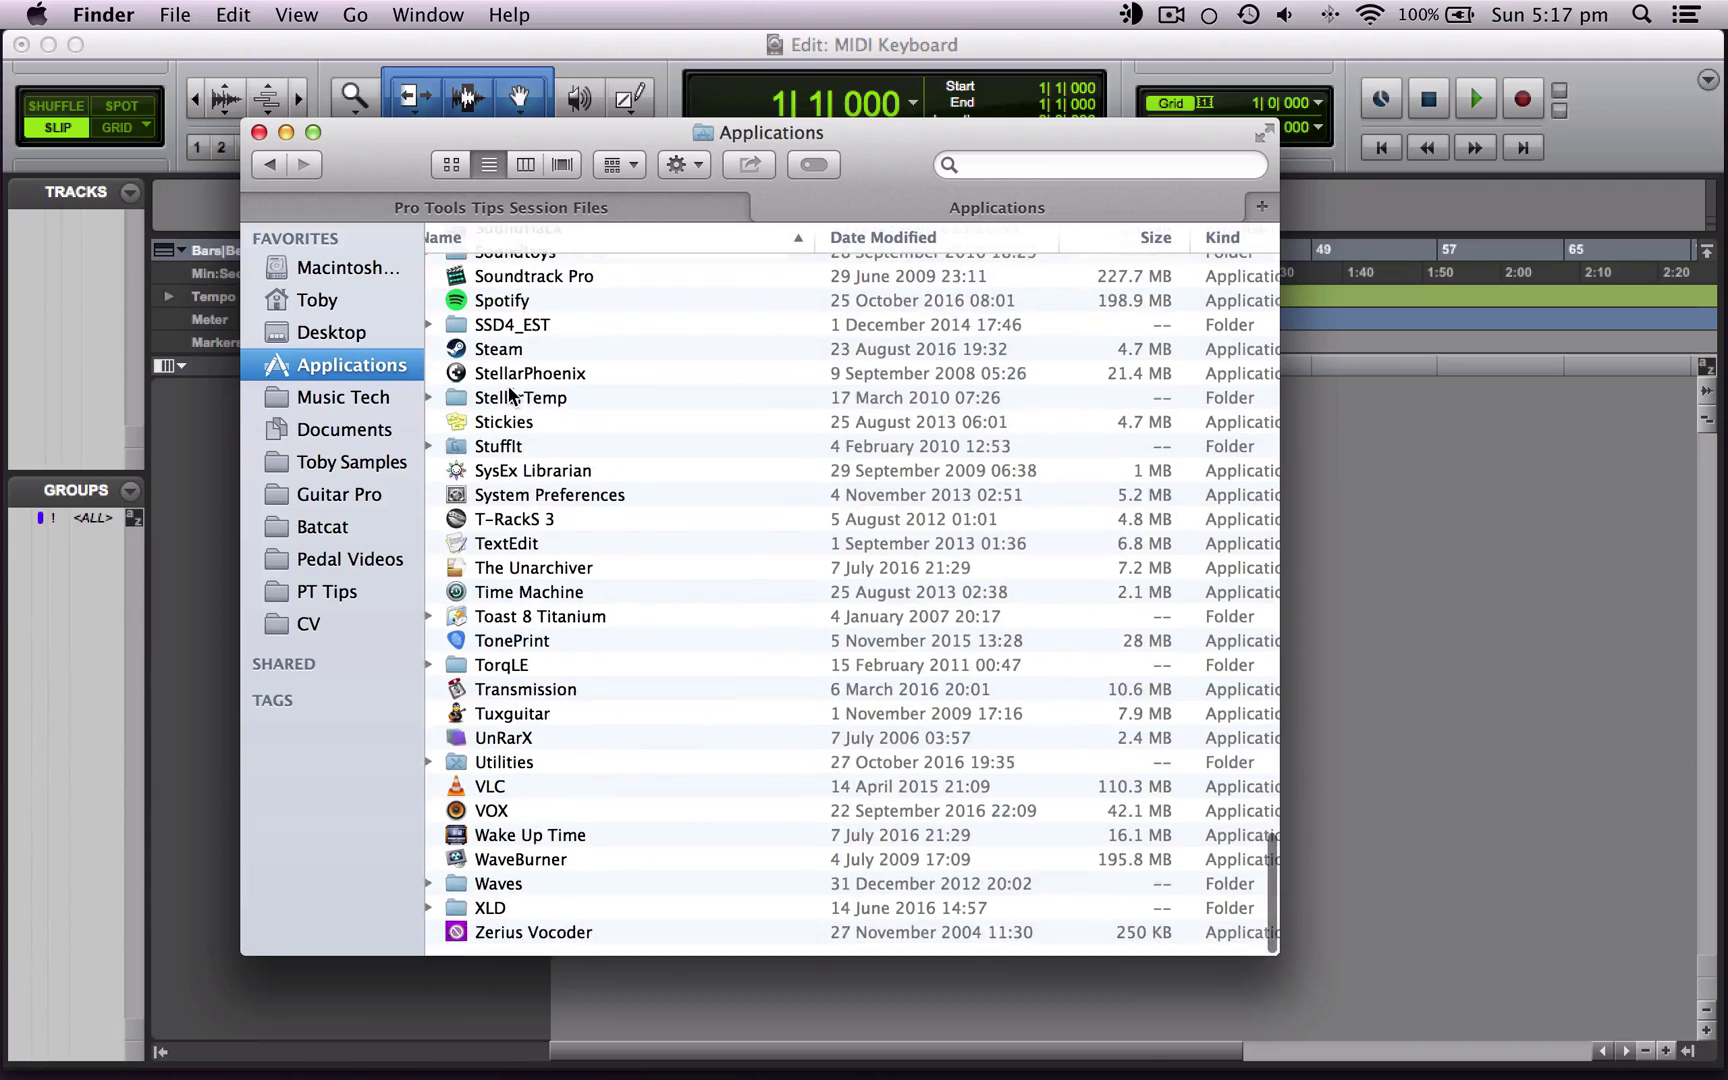
{"action": "double_click", "coordinate": [513, 778]}
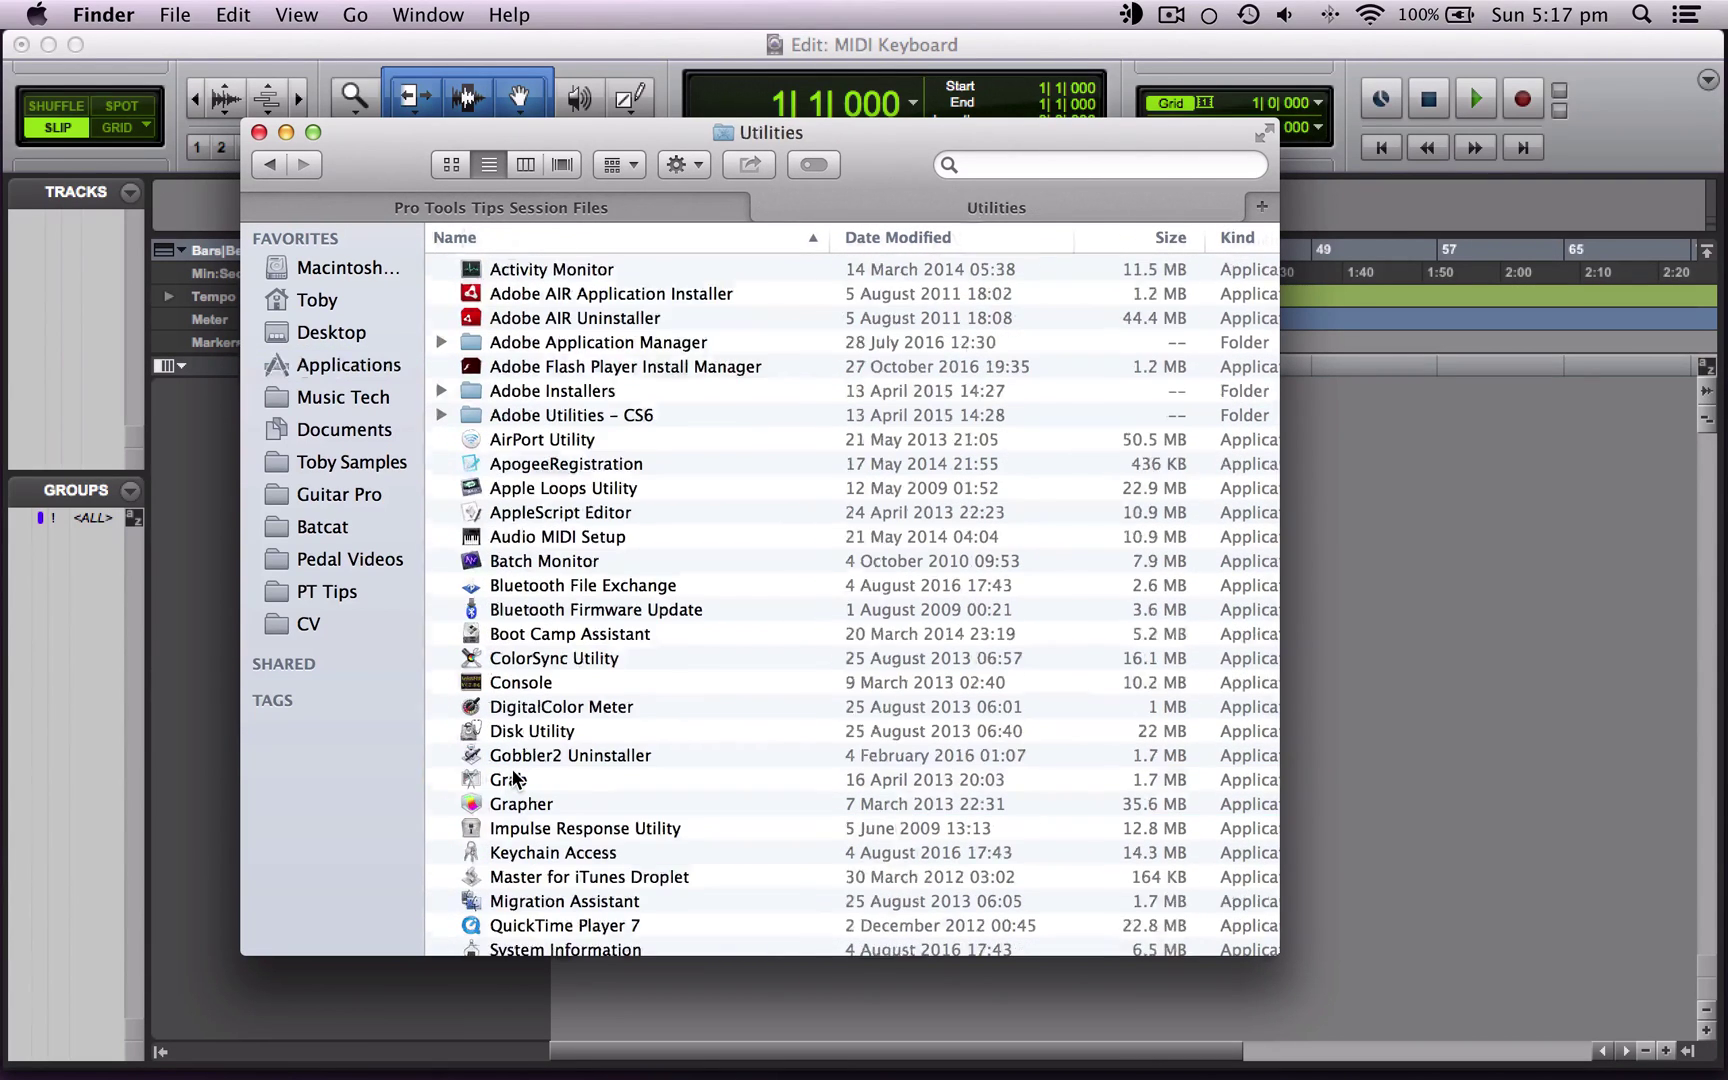
{"action": "left_click", "coordinate": [634, 540]}
{"action": "double_click", "coordinate": [601, 536]}
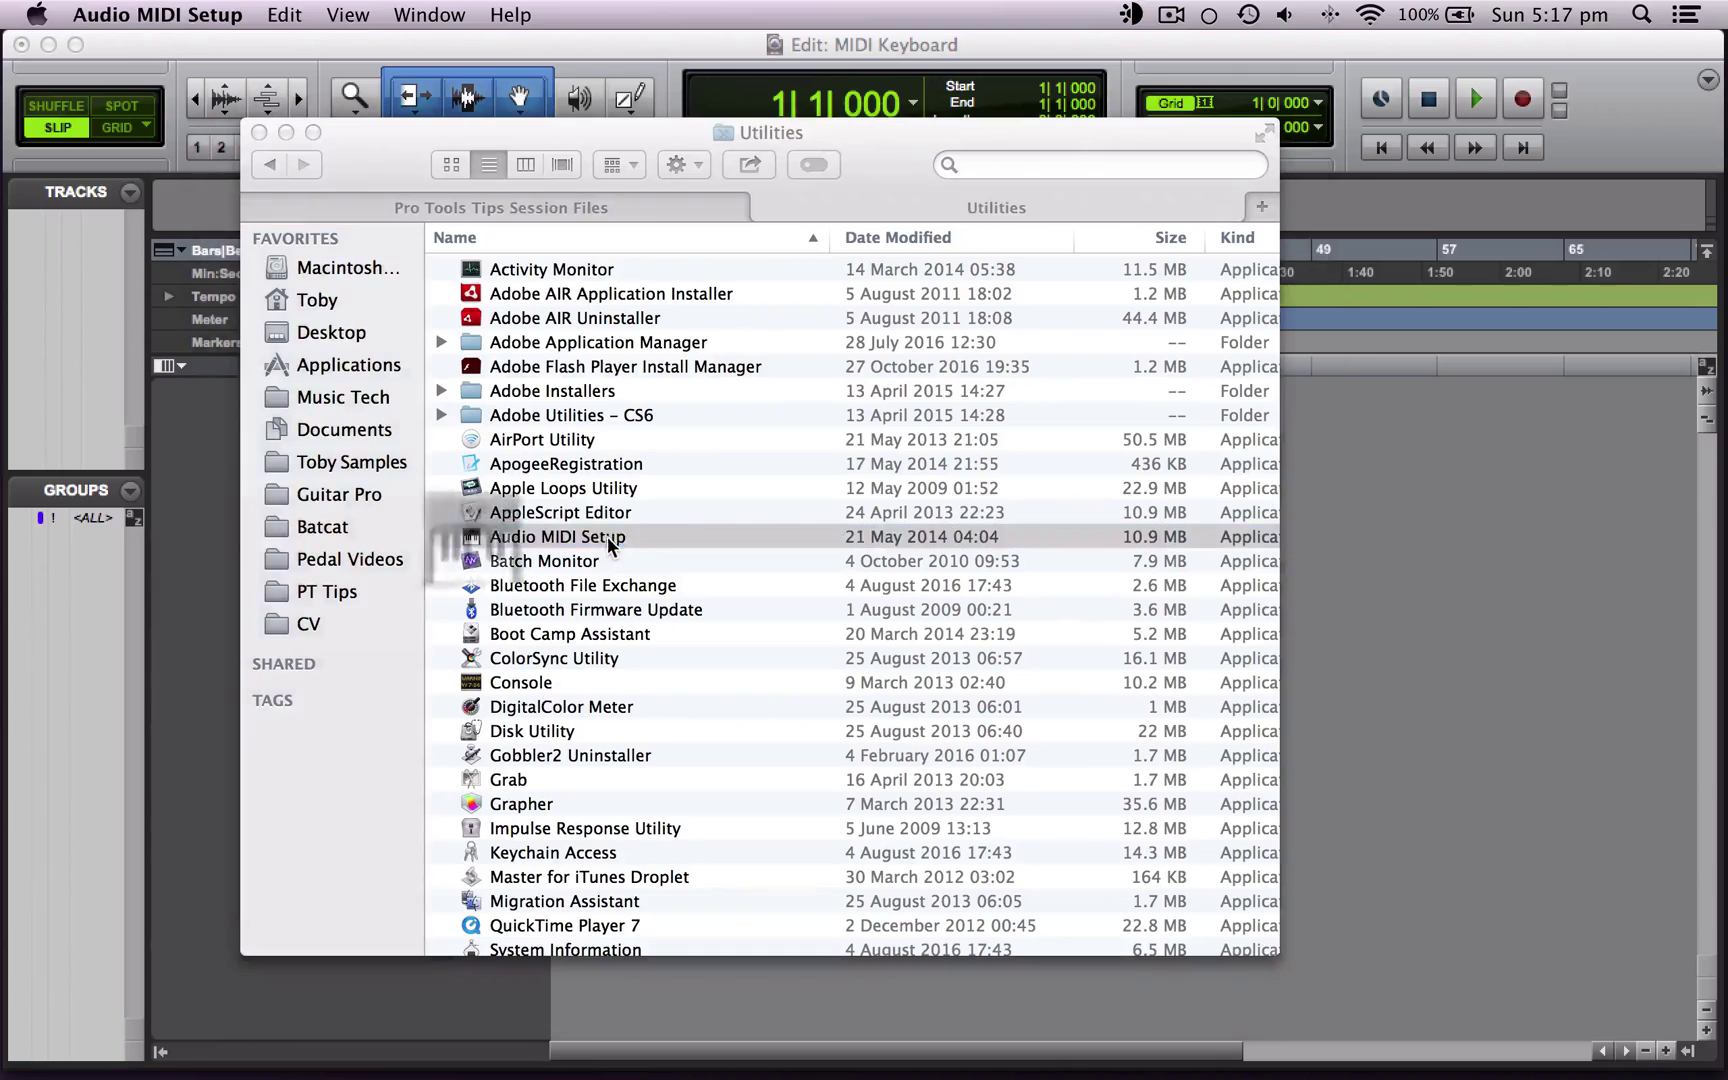
- Confirm USB Keystation 61es is listed as connected in the MIDI Studio window
{"action": "left_click", "coordinate": [430, 13]}
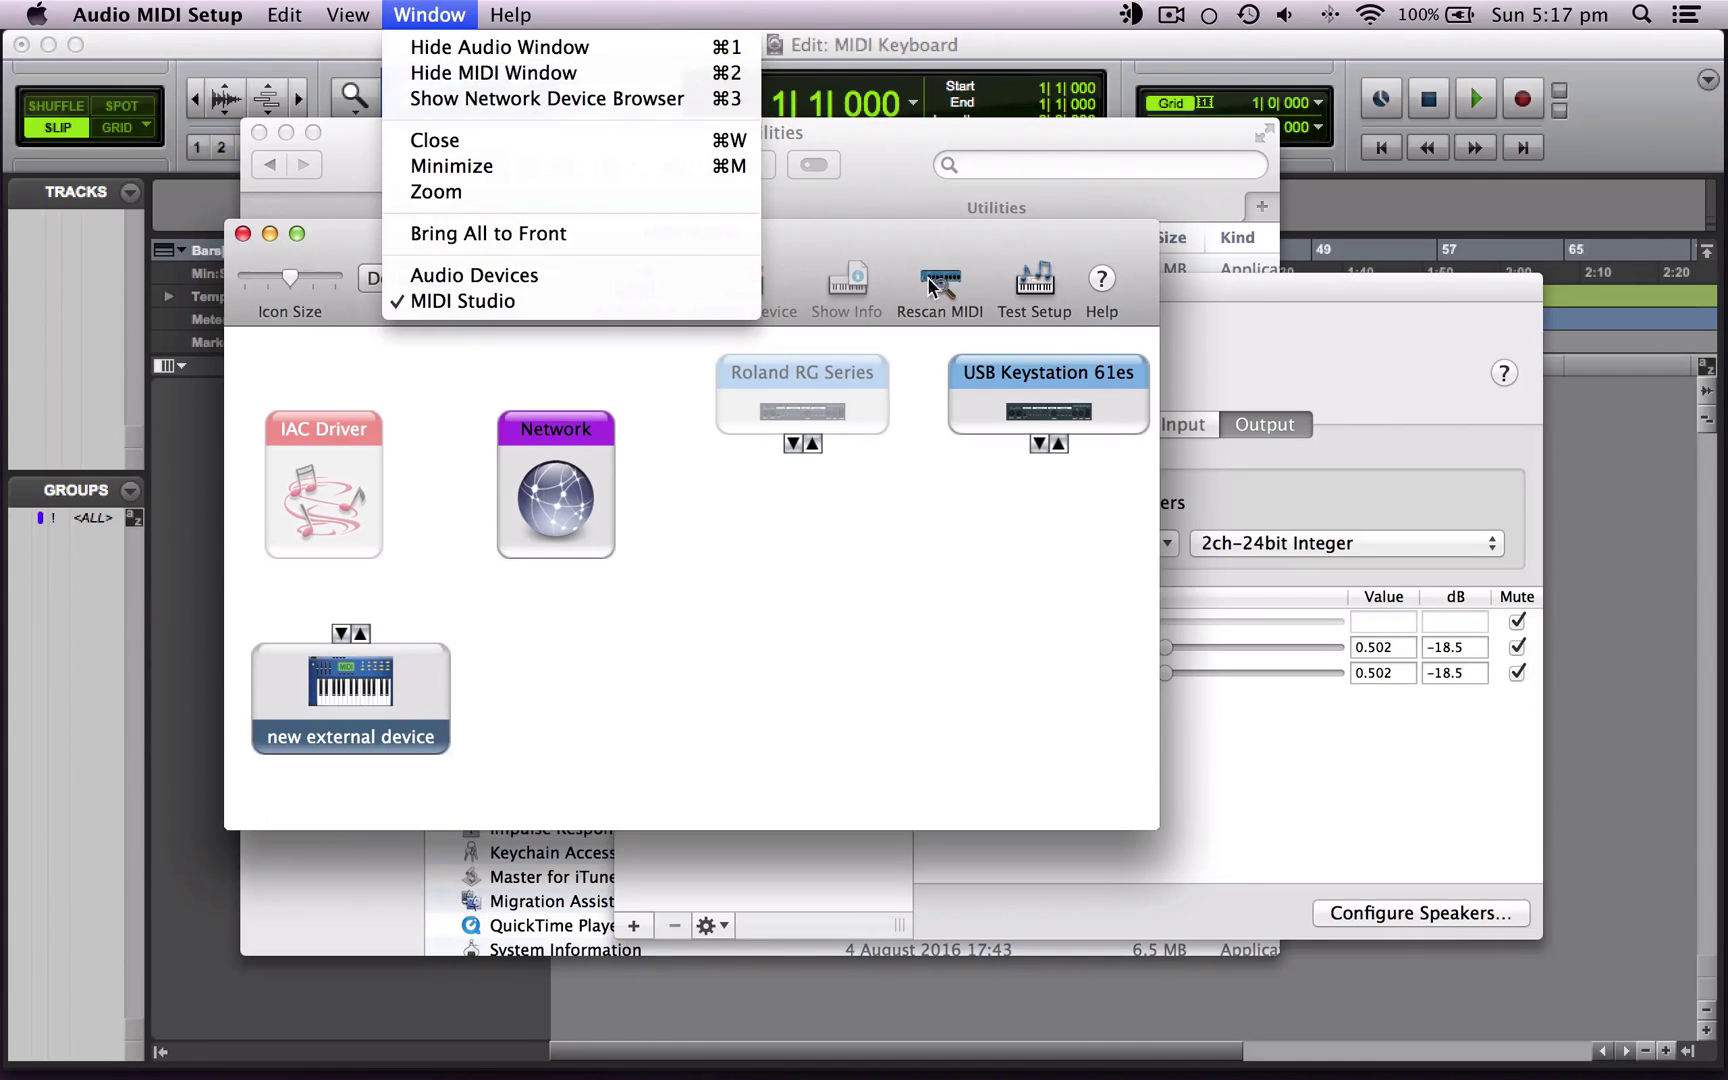
{"action": "left_click", "coordinate": [929, 241]}
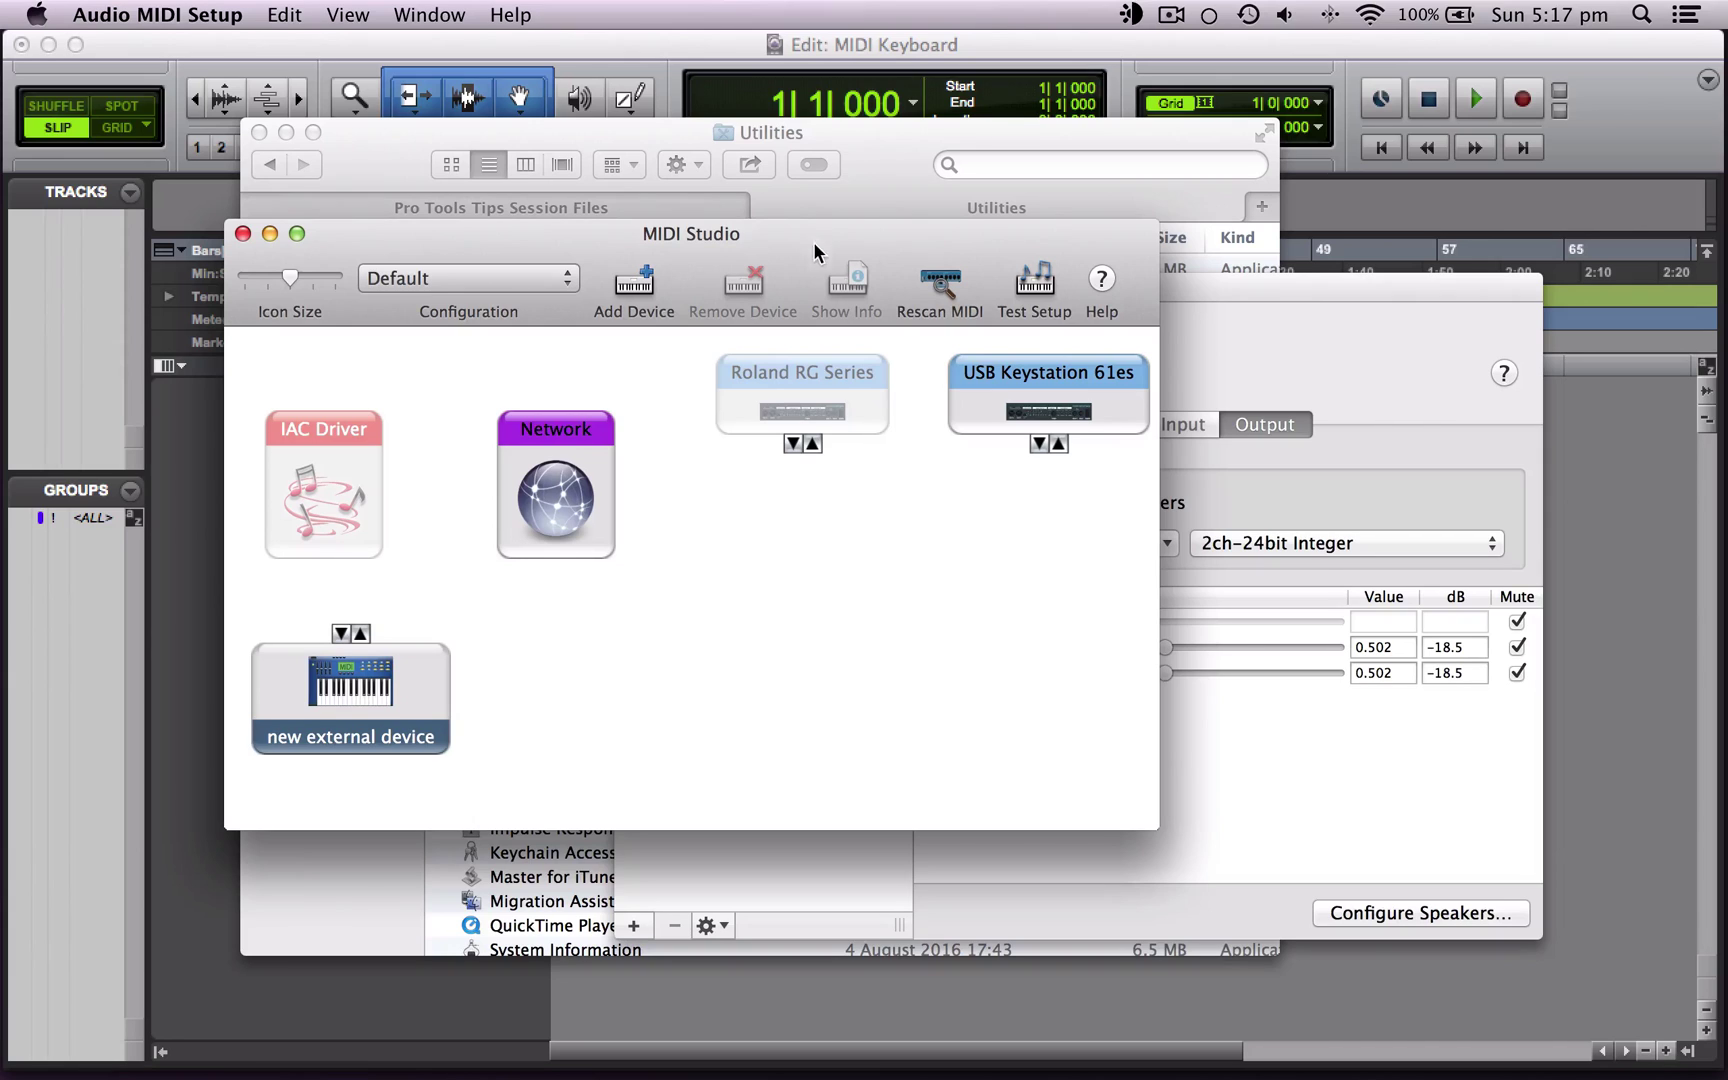
- Quit Audio MIDI Setup, then create one stereo Instrument track, Inst 1, in Pro Tools
{"action": "key", "text": "super+q"}
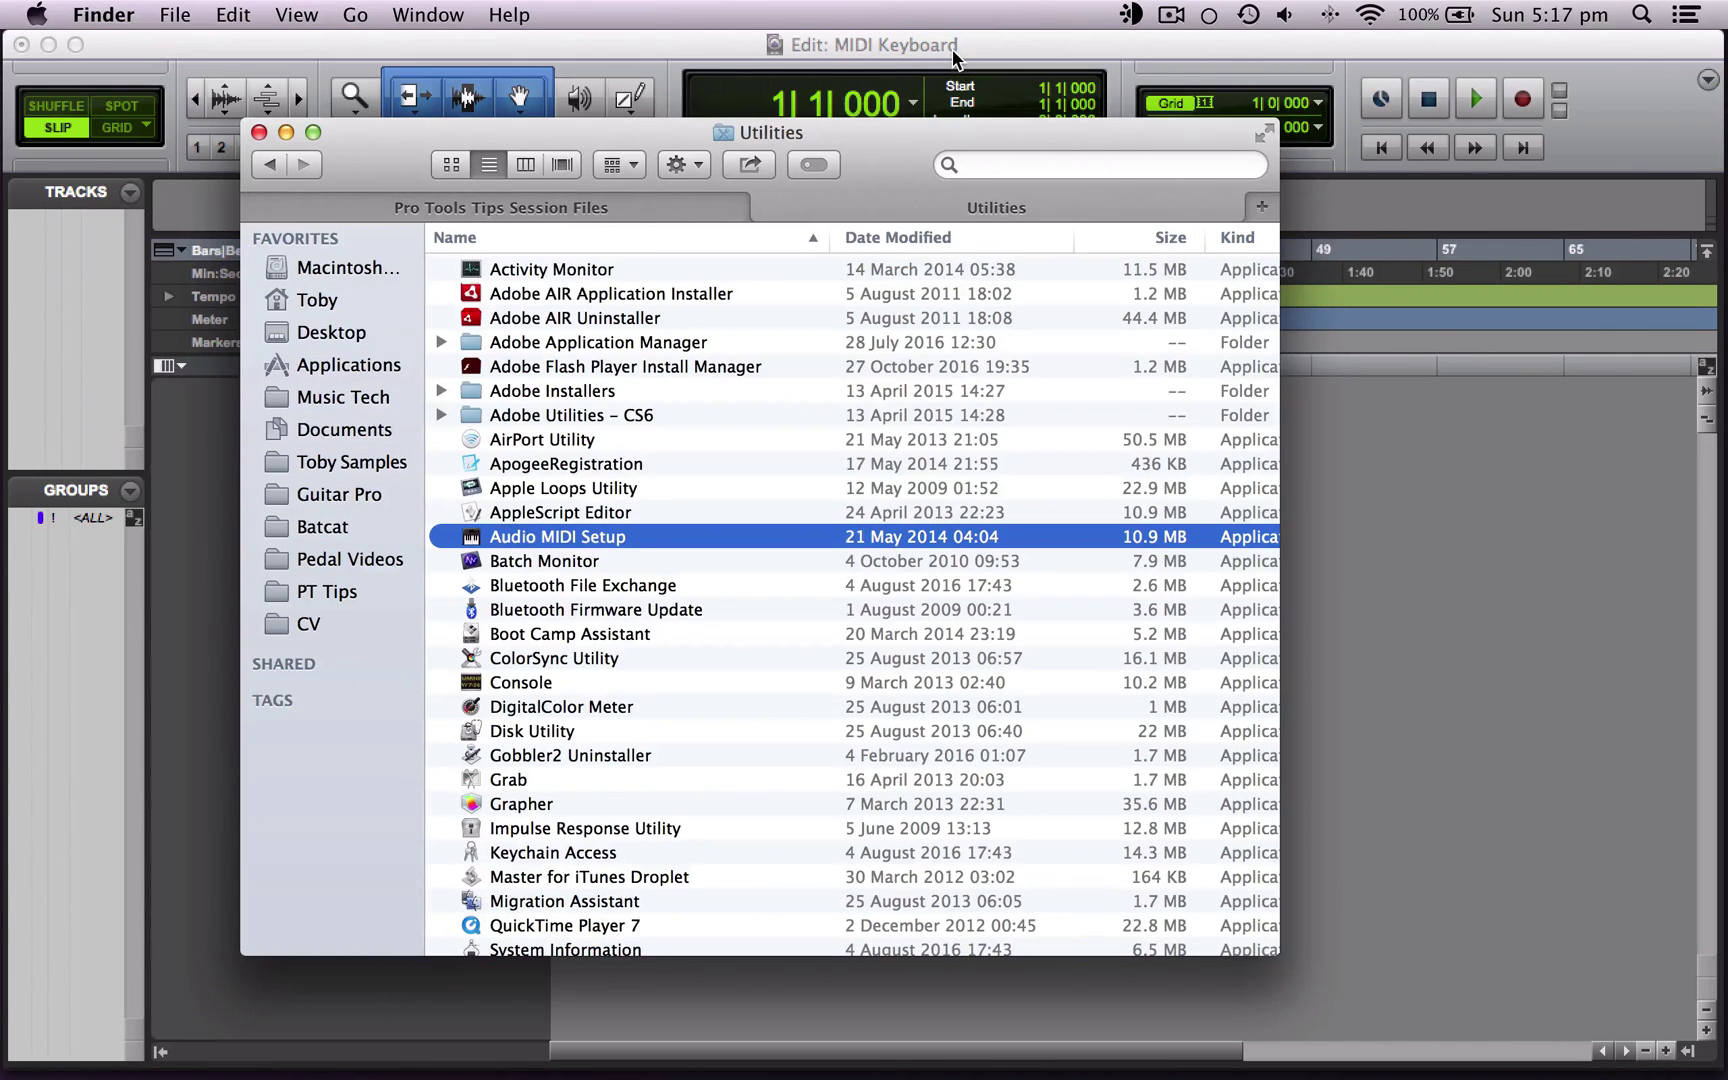
{"action": "left_click", "coordinate": [953, 52]}
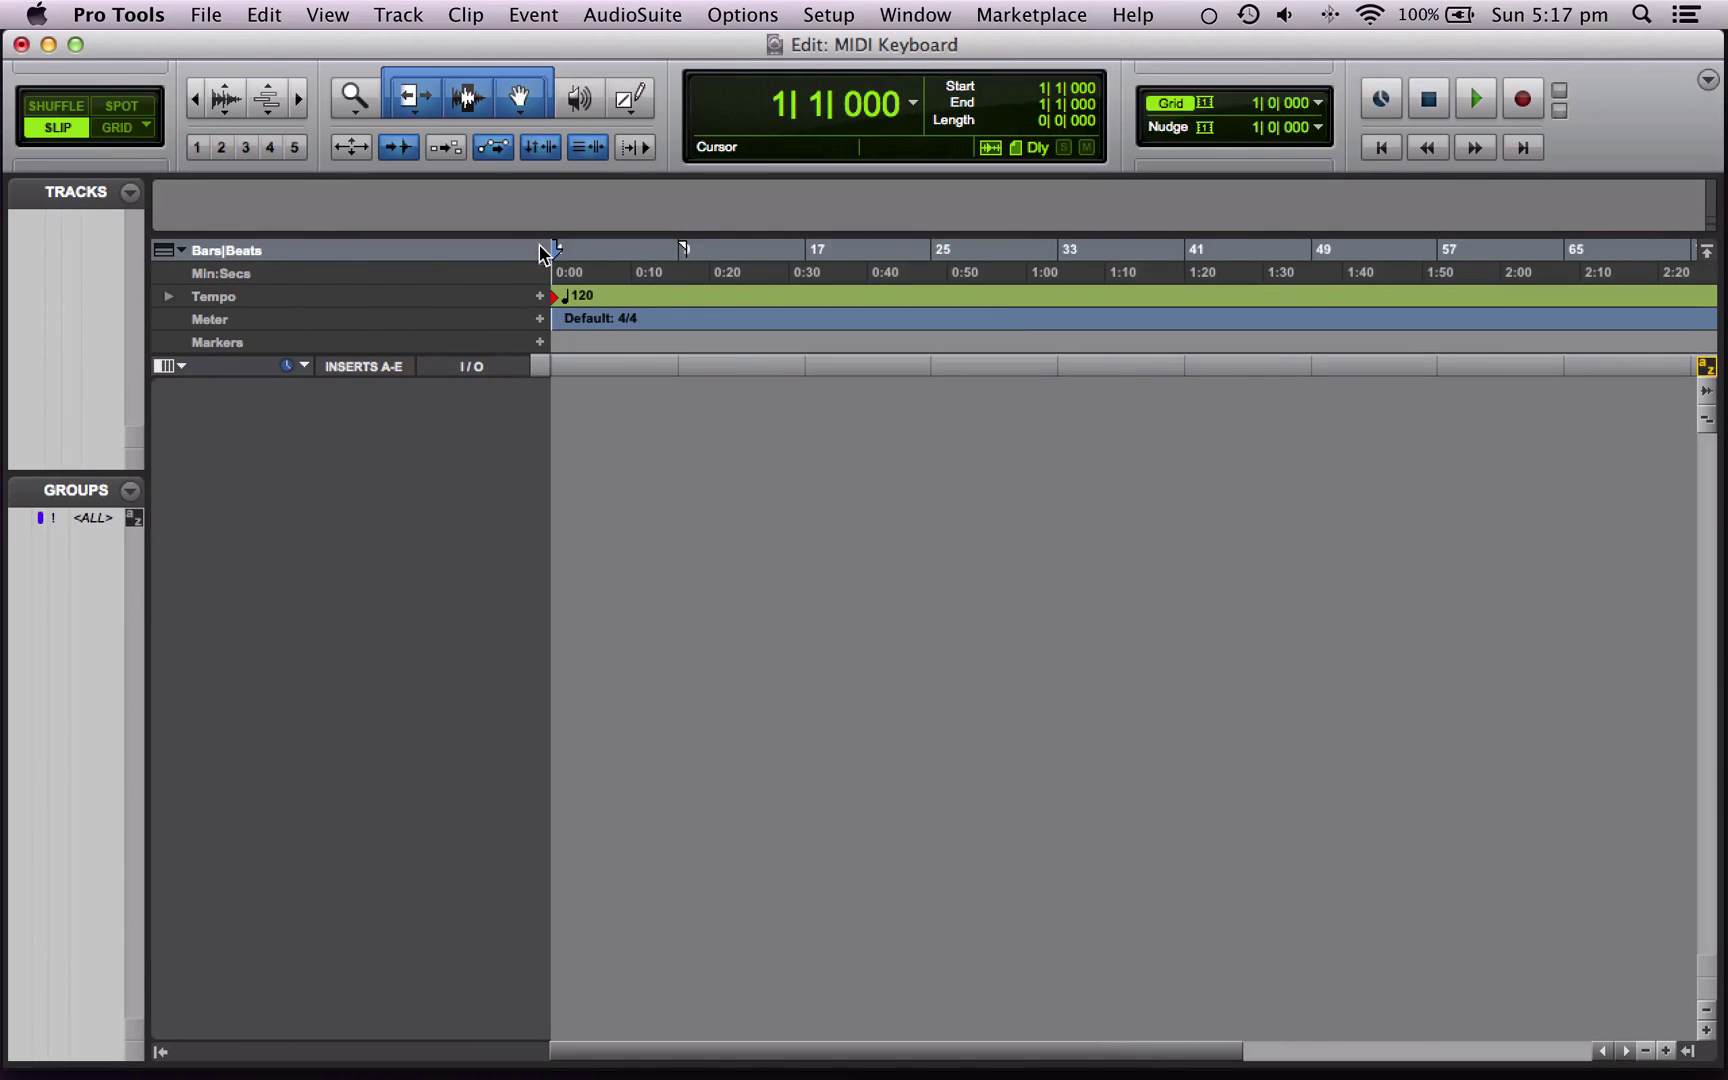
{"action": "left_click", "coordinate": [400, 18]}
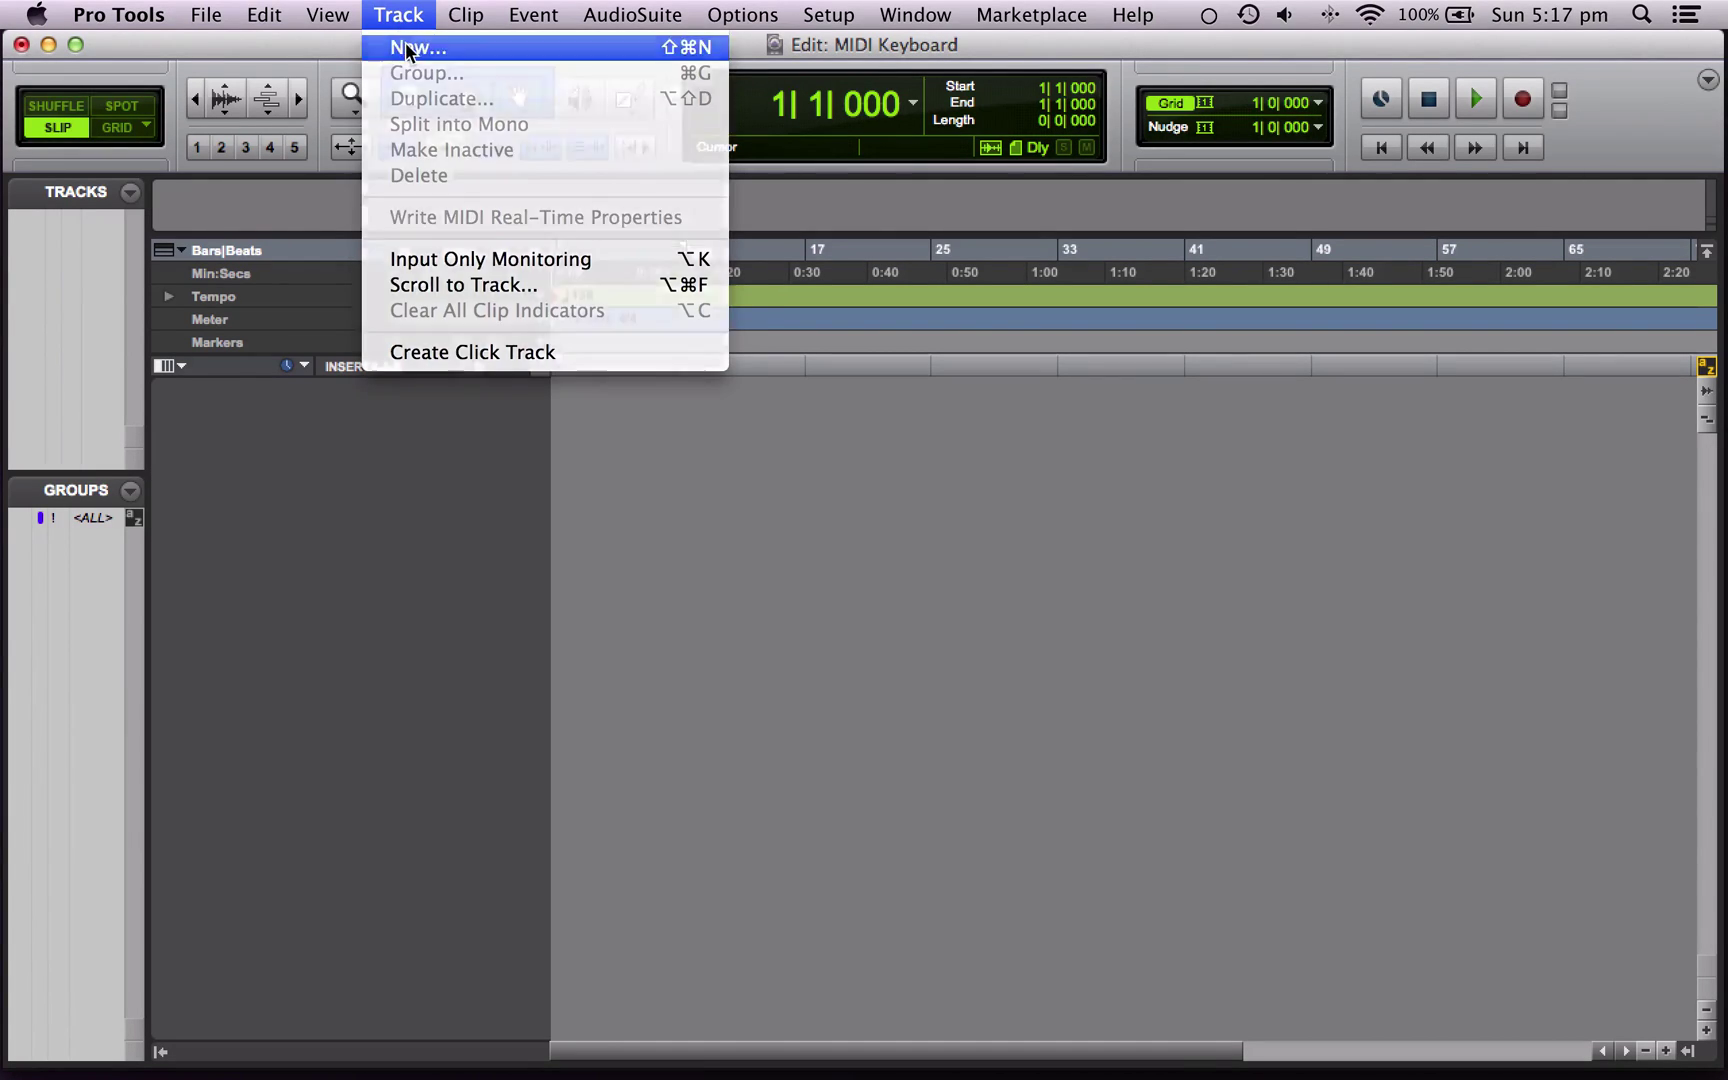
{"action": "left_click", "coordinate": [408, 50]}
{"action": "left_click", "coordinate": [685, 392]}
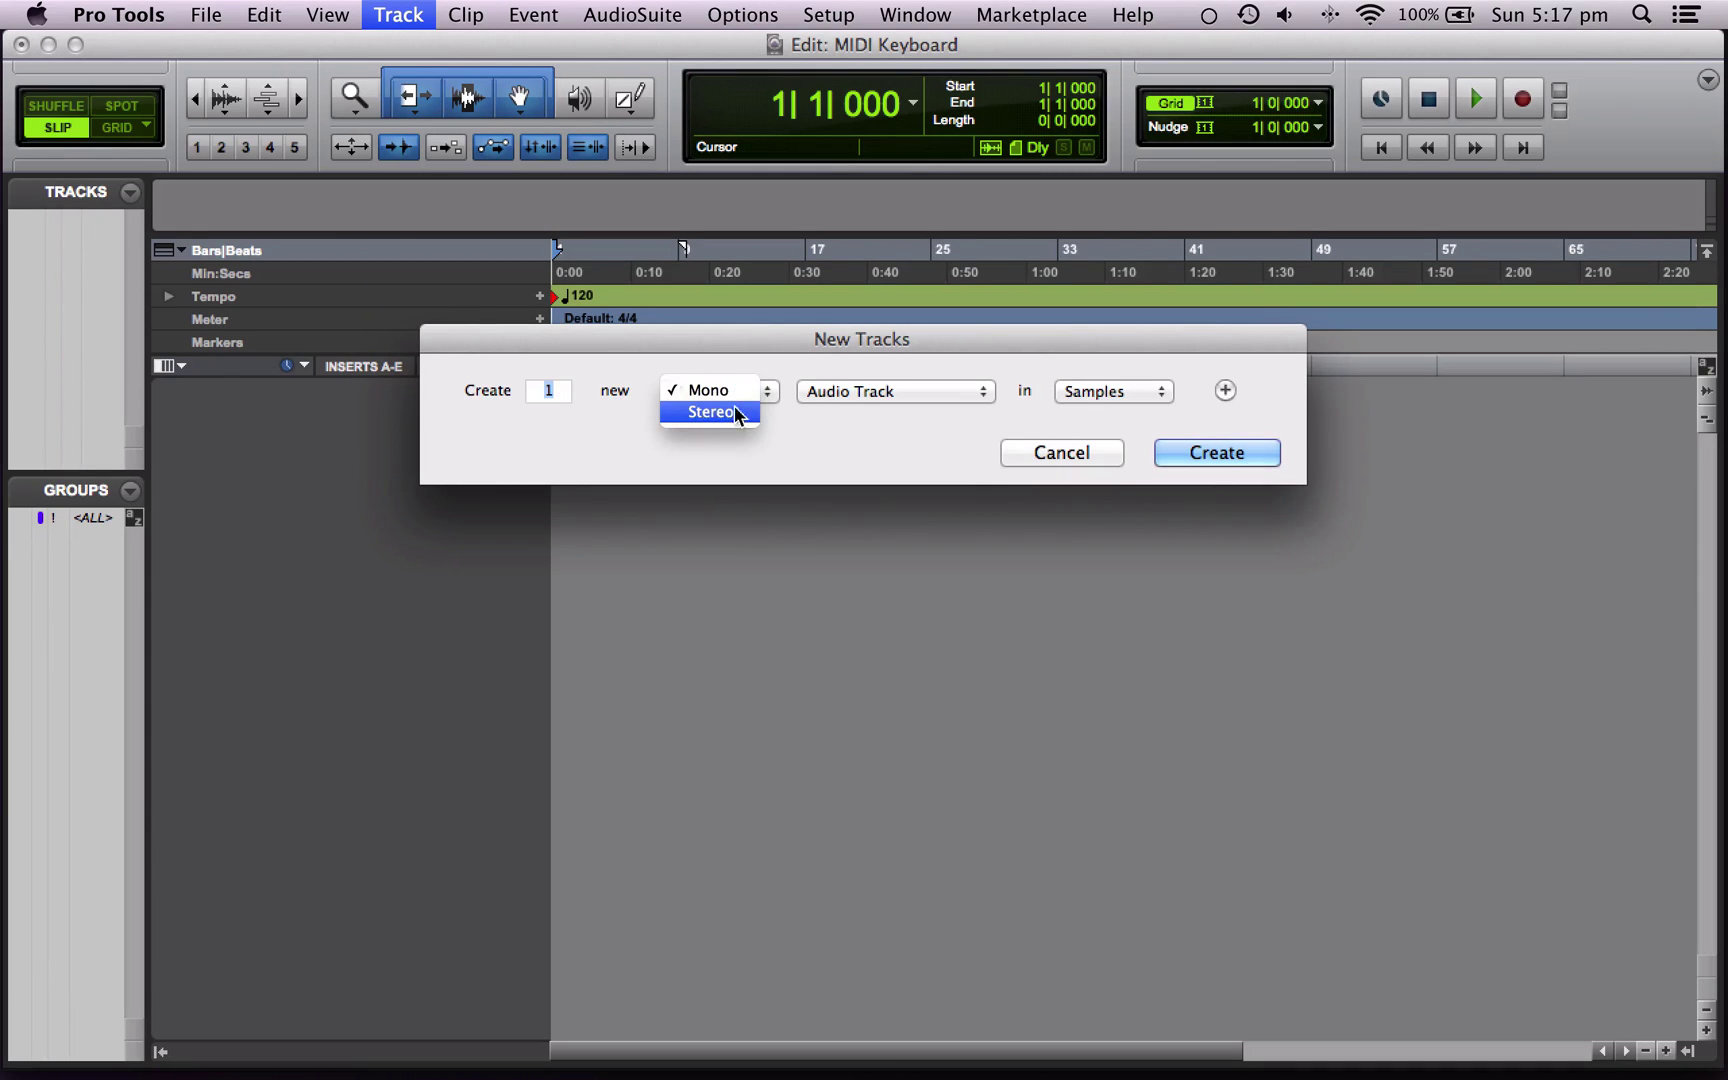
{"action": "left_click", "coordinate": [737, 414]}
{"action": "left_click", "coordinate": [824, 392]}
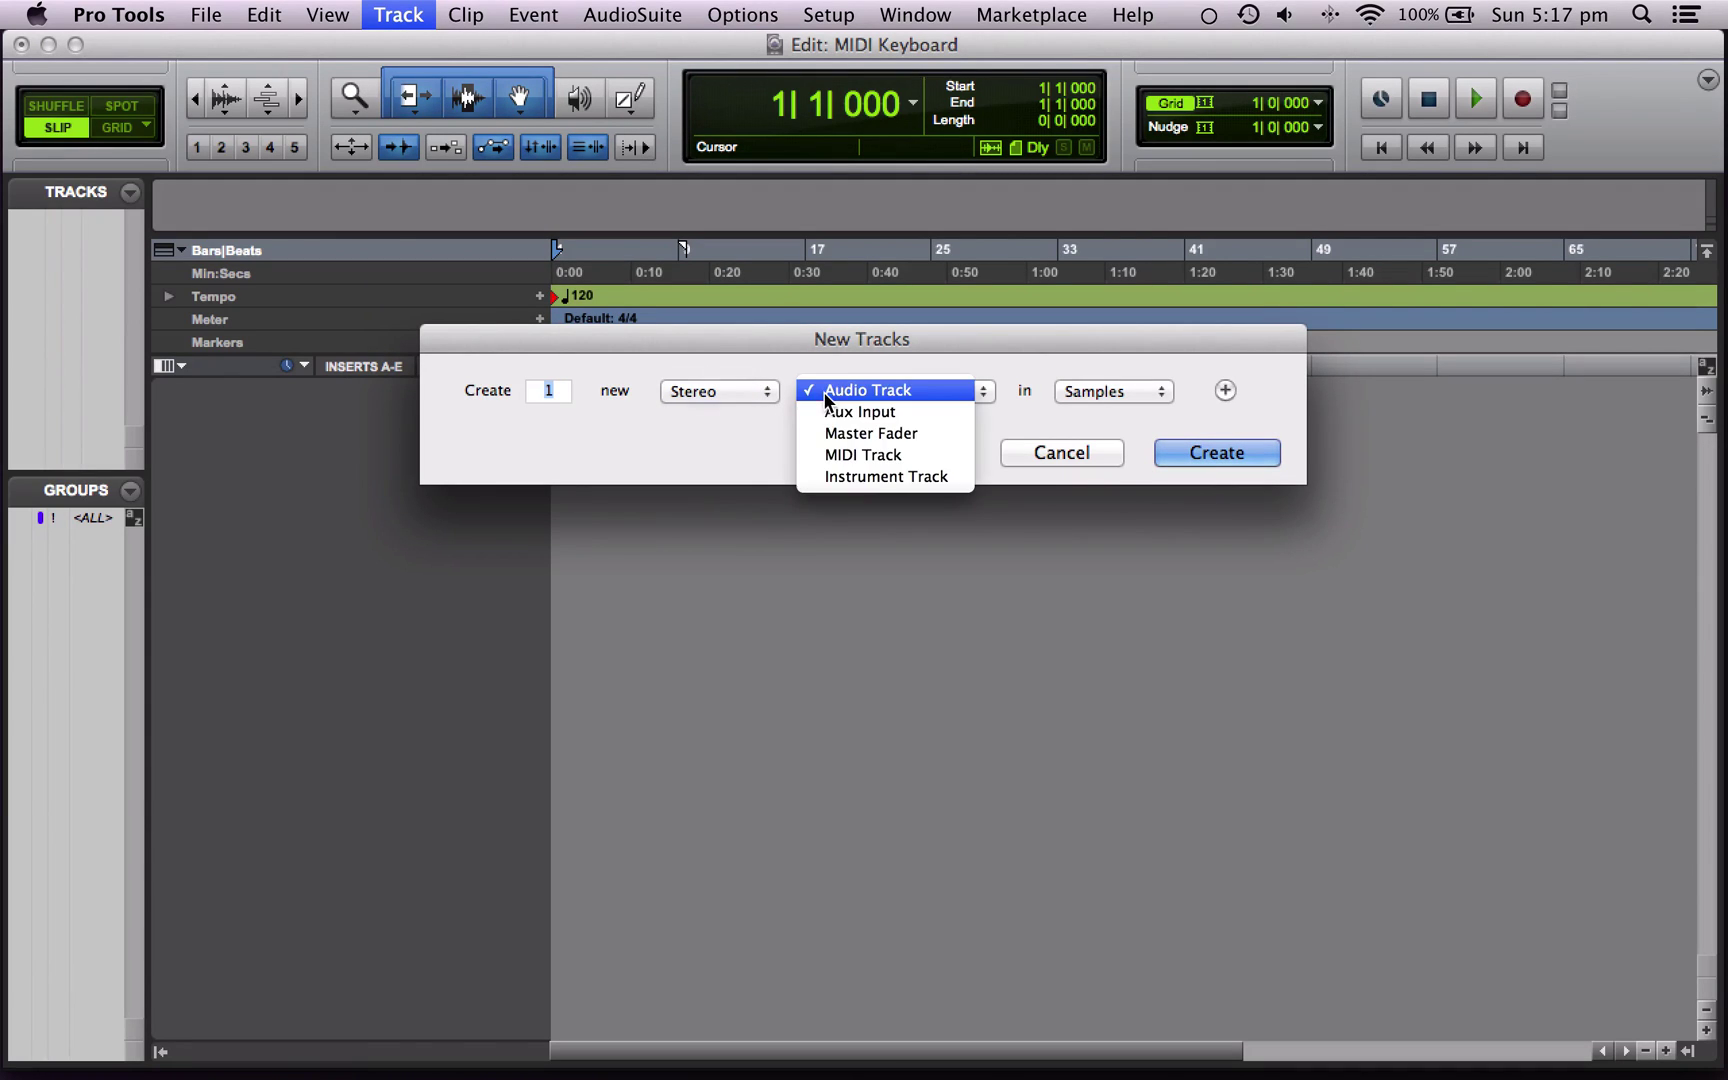
{"action": "left_click", "coordinate": [897, 478]}
{"action": "left_click", "coordinate": [1241, 450]}
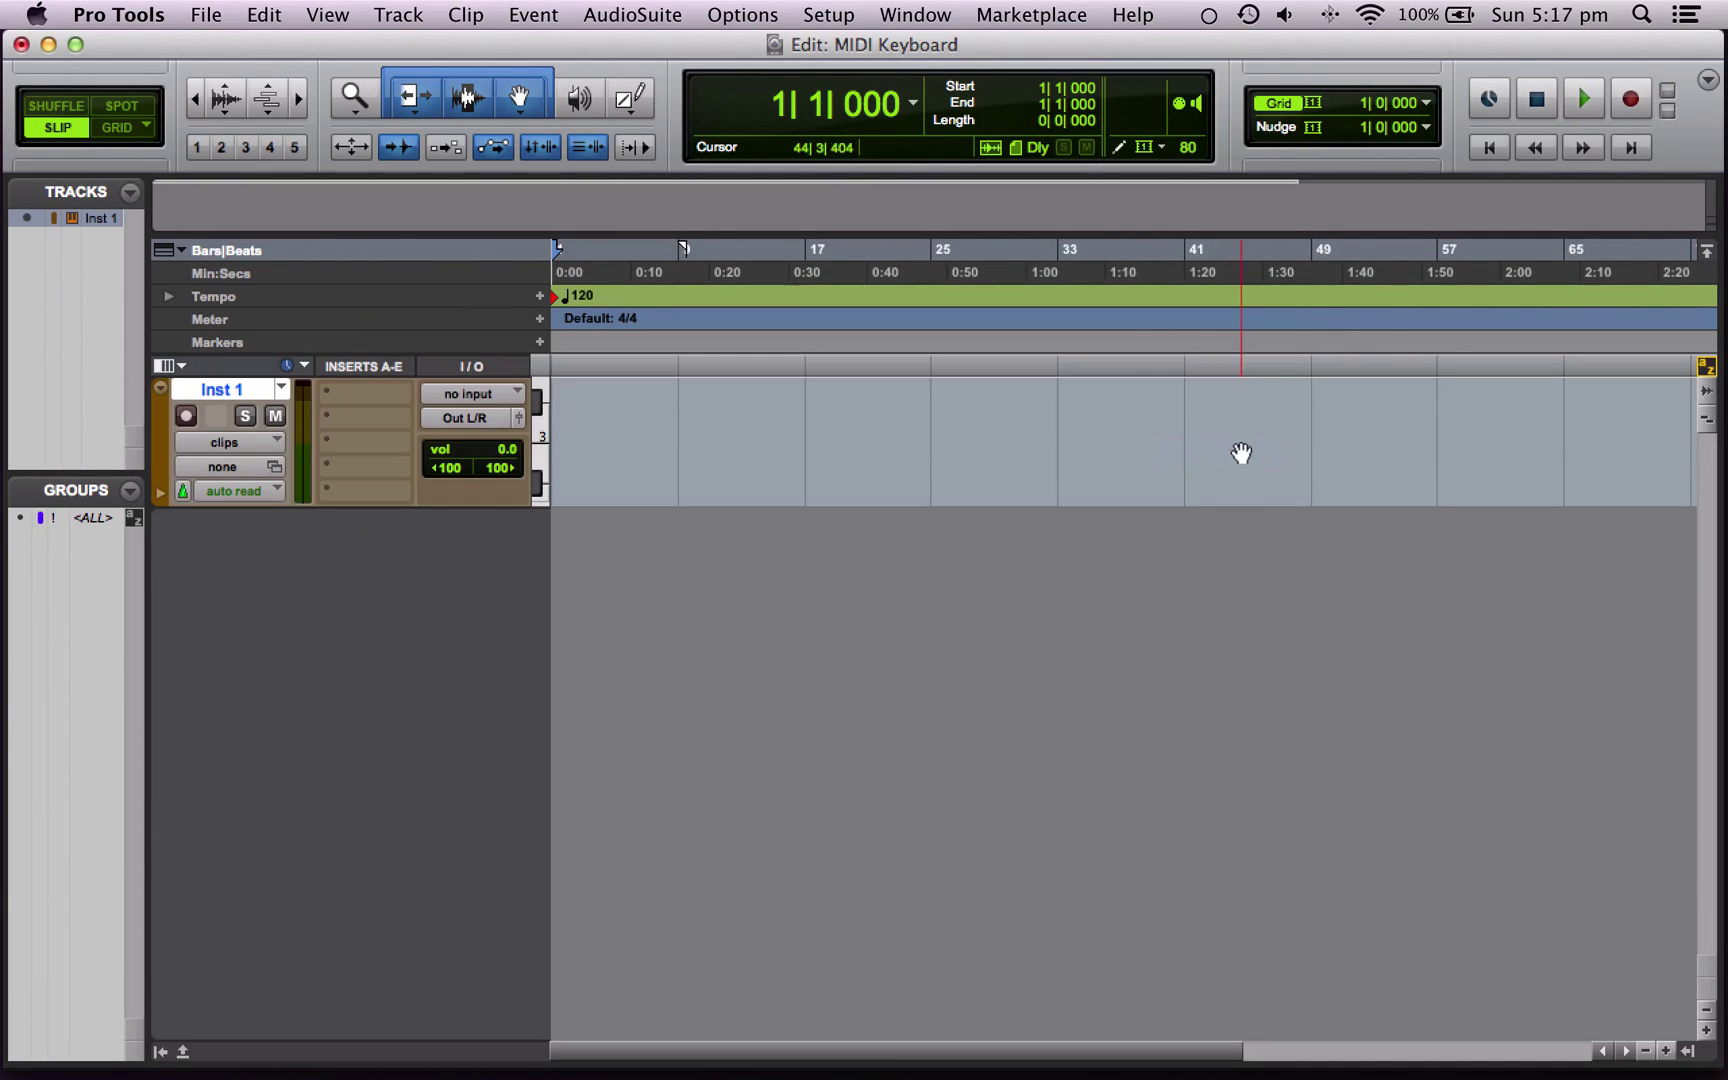
- Insert the Mini Grand (stereo) instrument plug-in on Inst 1's Insert A
{"action": "left_click", "coordinate": [368, 404]}
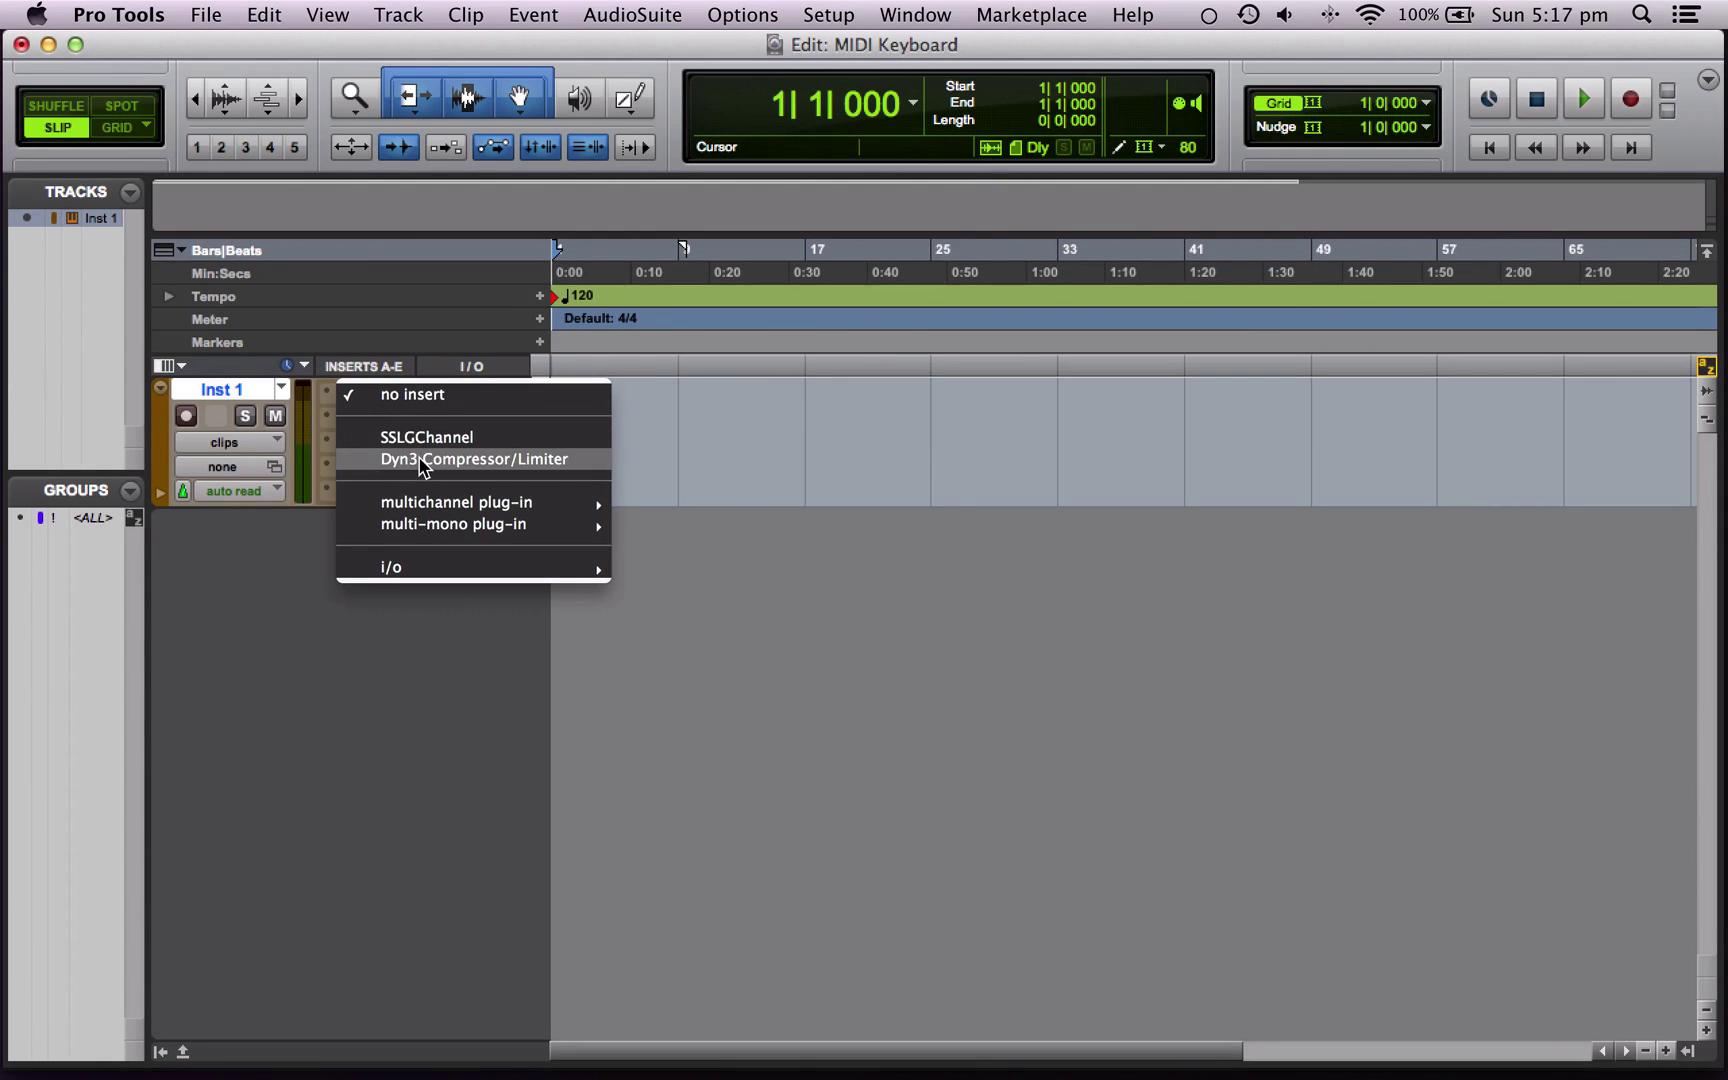
{"action": "mouse_move", "coordinate": [436, 500]}
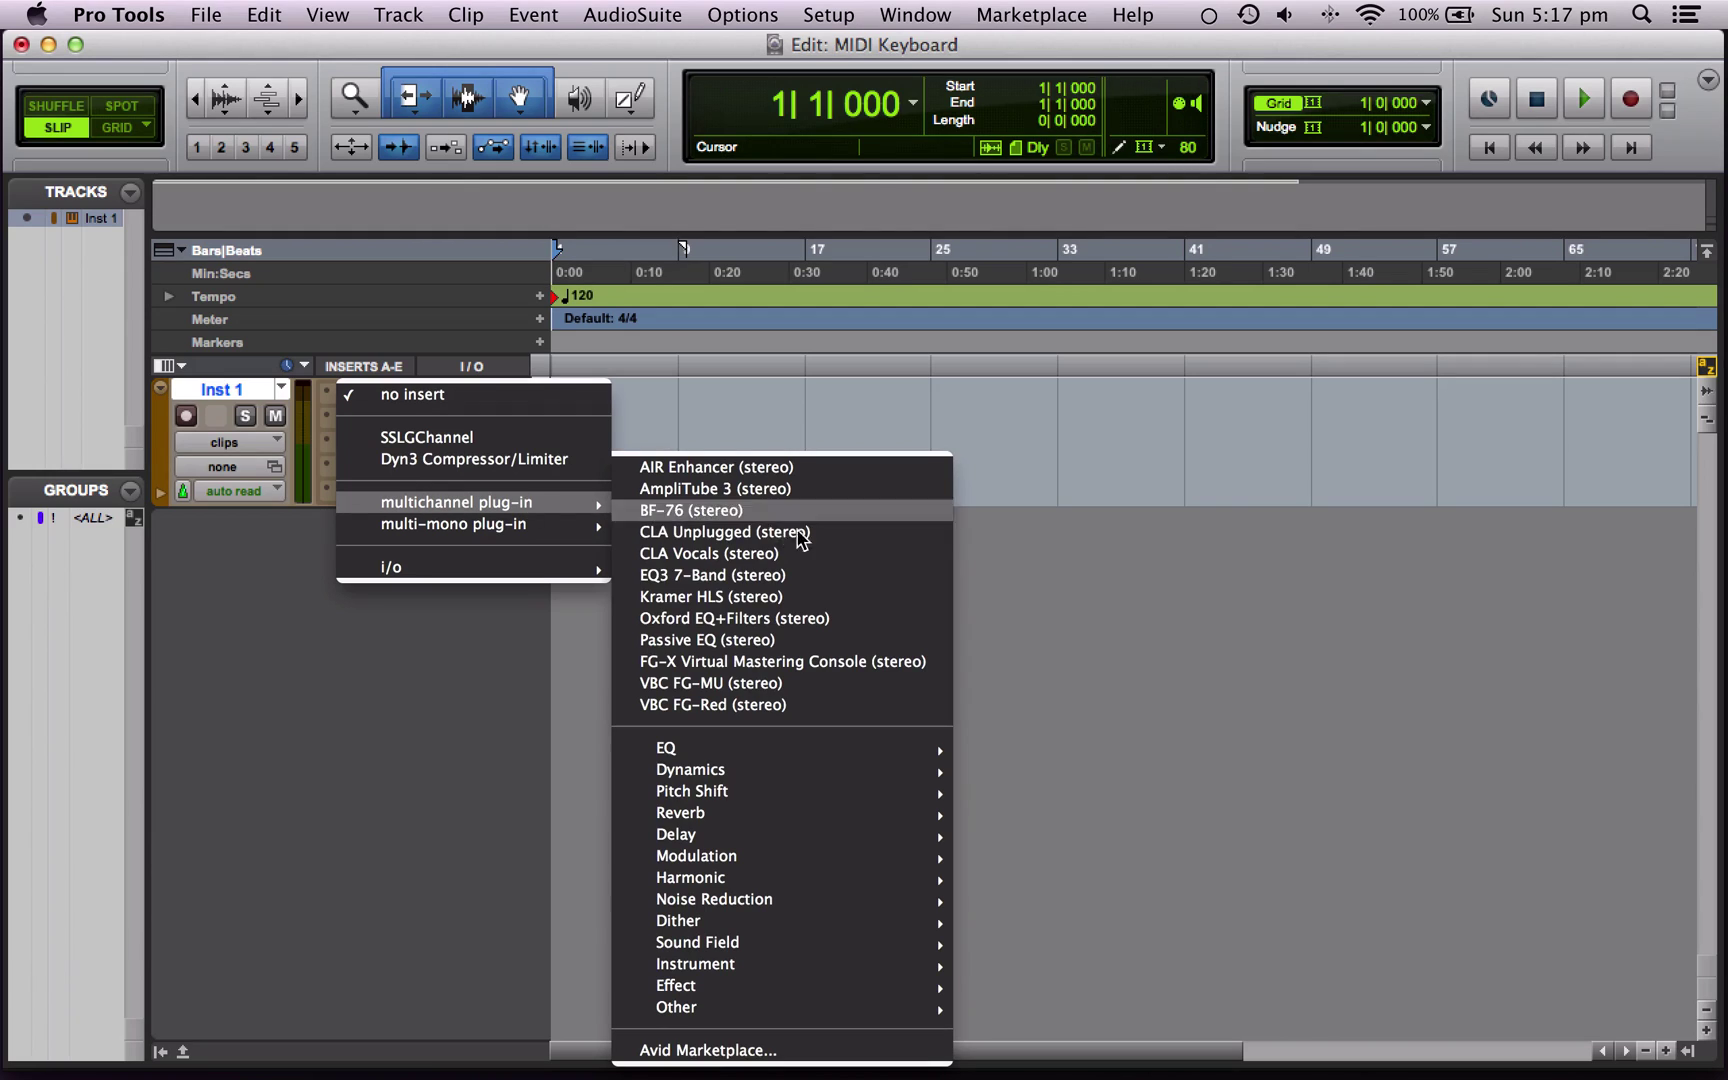
{"action": "mouse_move", "coordinate": [845, 965]}
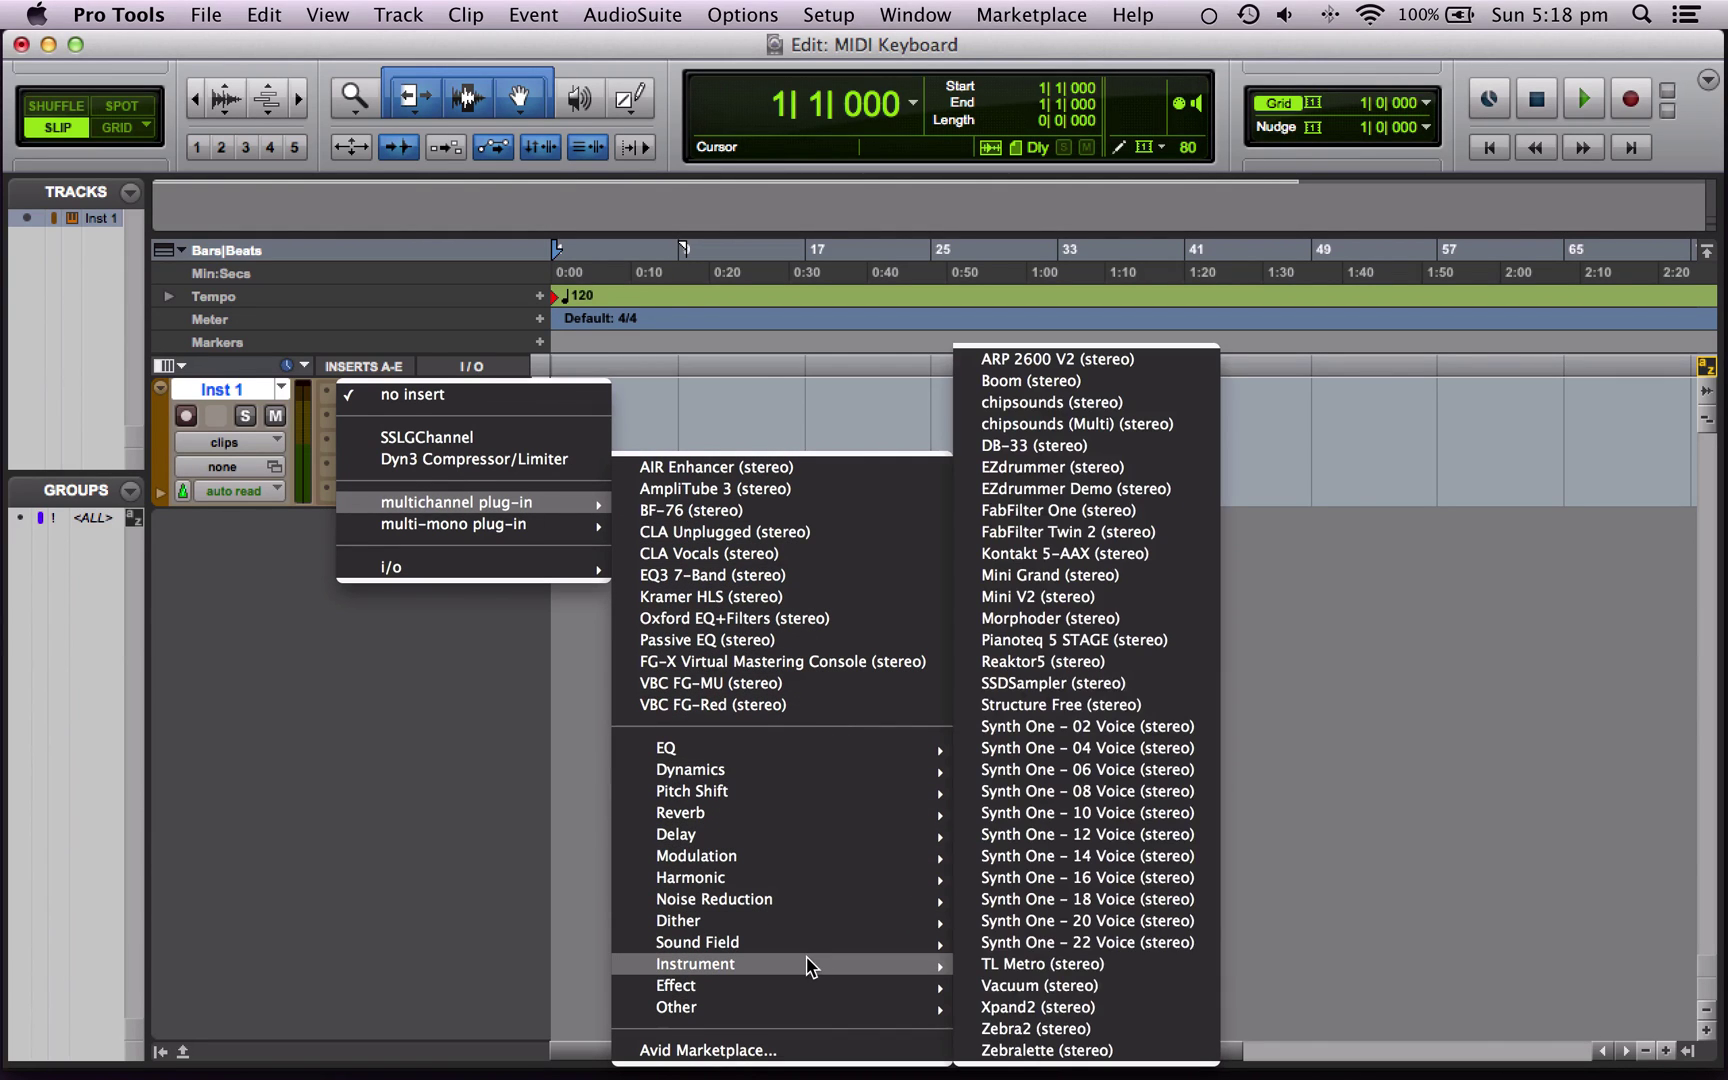
{"action": "left_click", "coordinate": [1099, 575]}
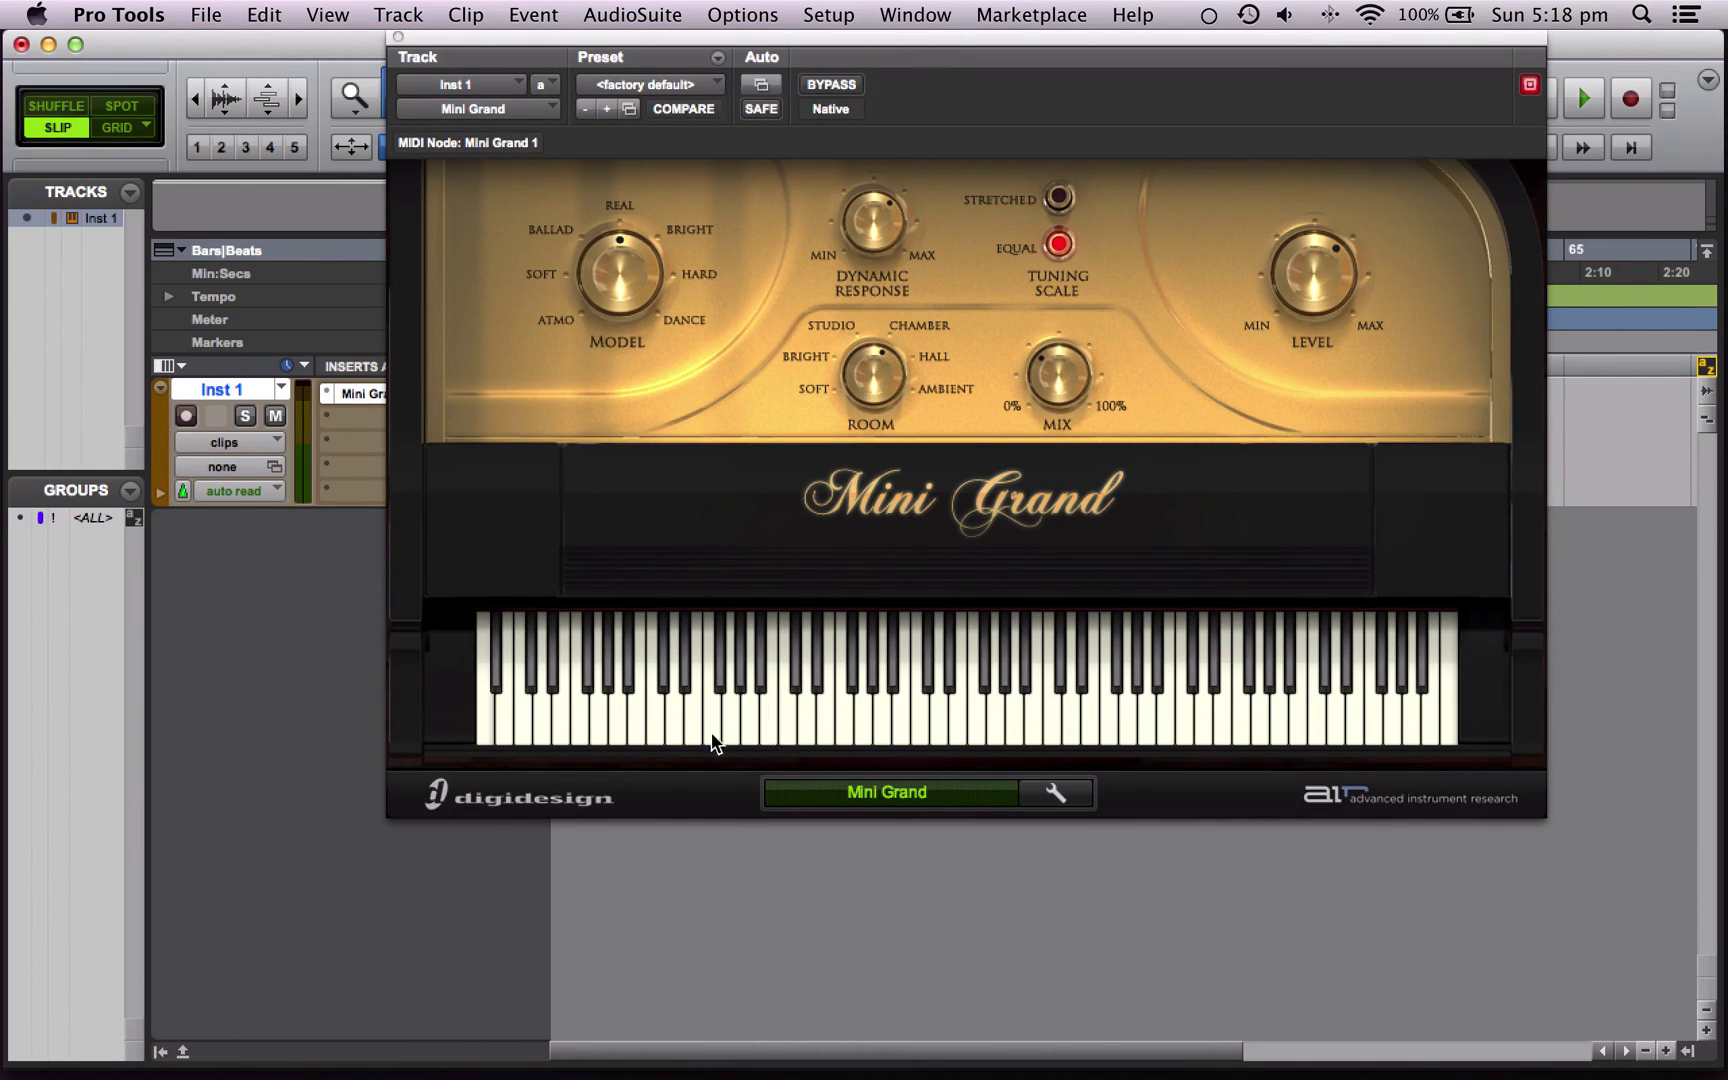
- Audition Mini Grand's keys, record-arm Inst 1, and close the Mini Grand window
{"action": "left_click_drag", "start_coordinate": [819, 720], "coordinate": [1058, 712]}
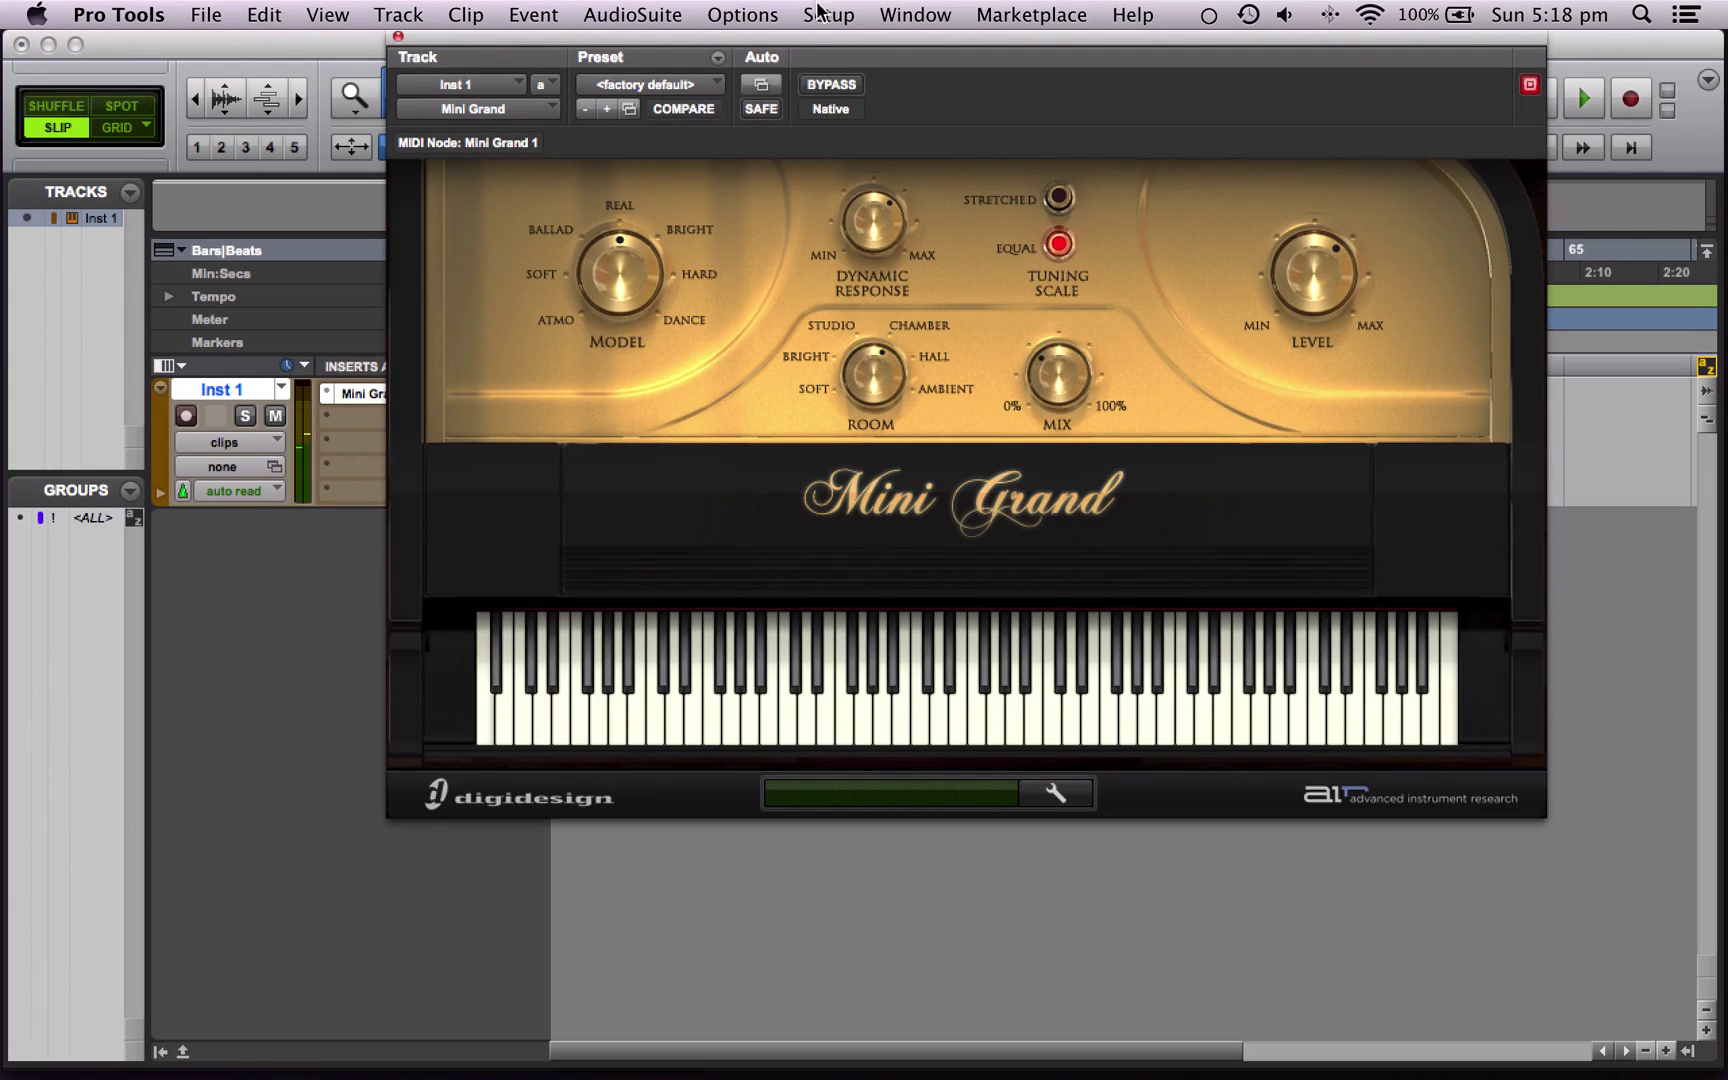
{"action": "left_click_drag", "start_coordinate": [838, 36], "coordinate": [831, 36]}
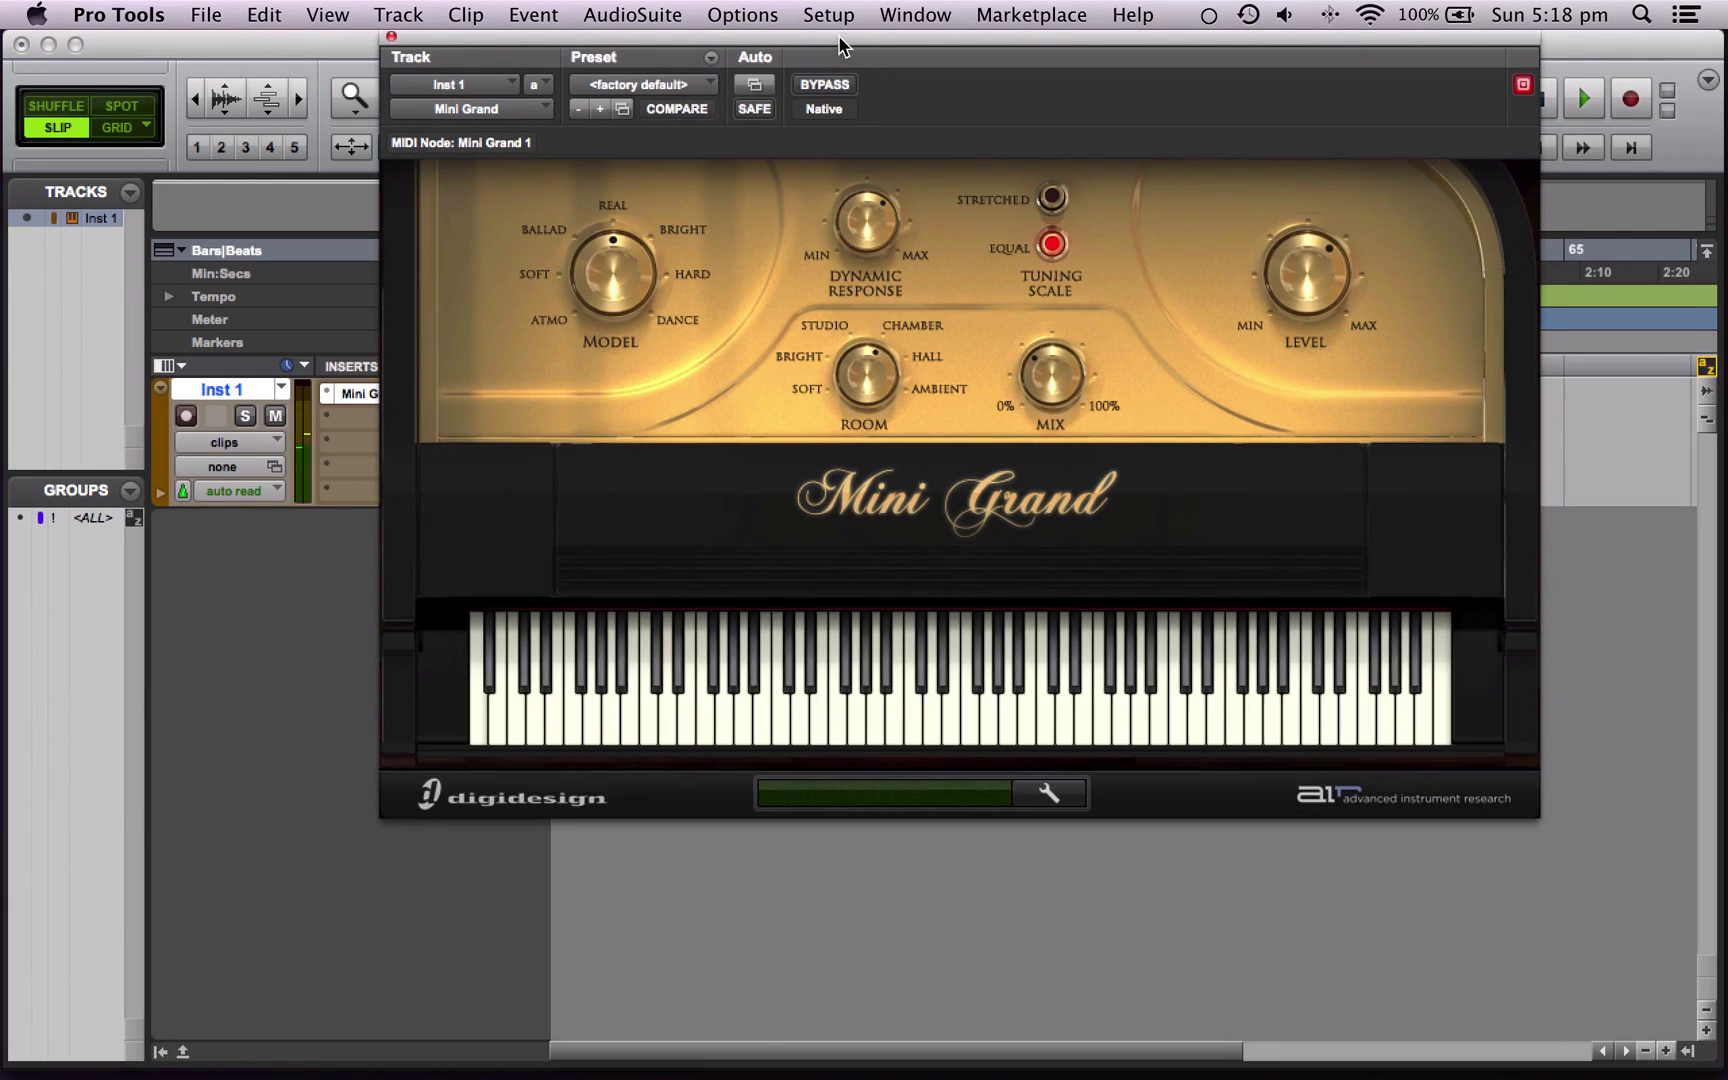
{"action": "left_click", "coordinate": [185, 416]}
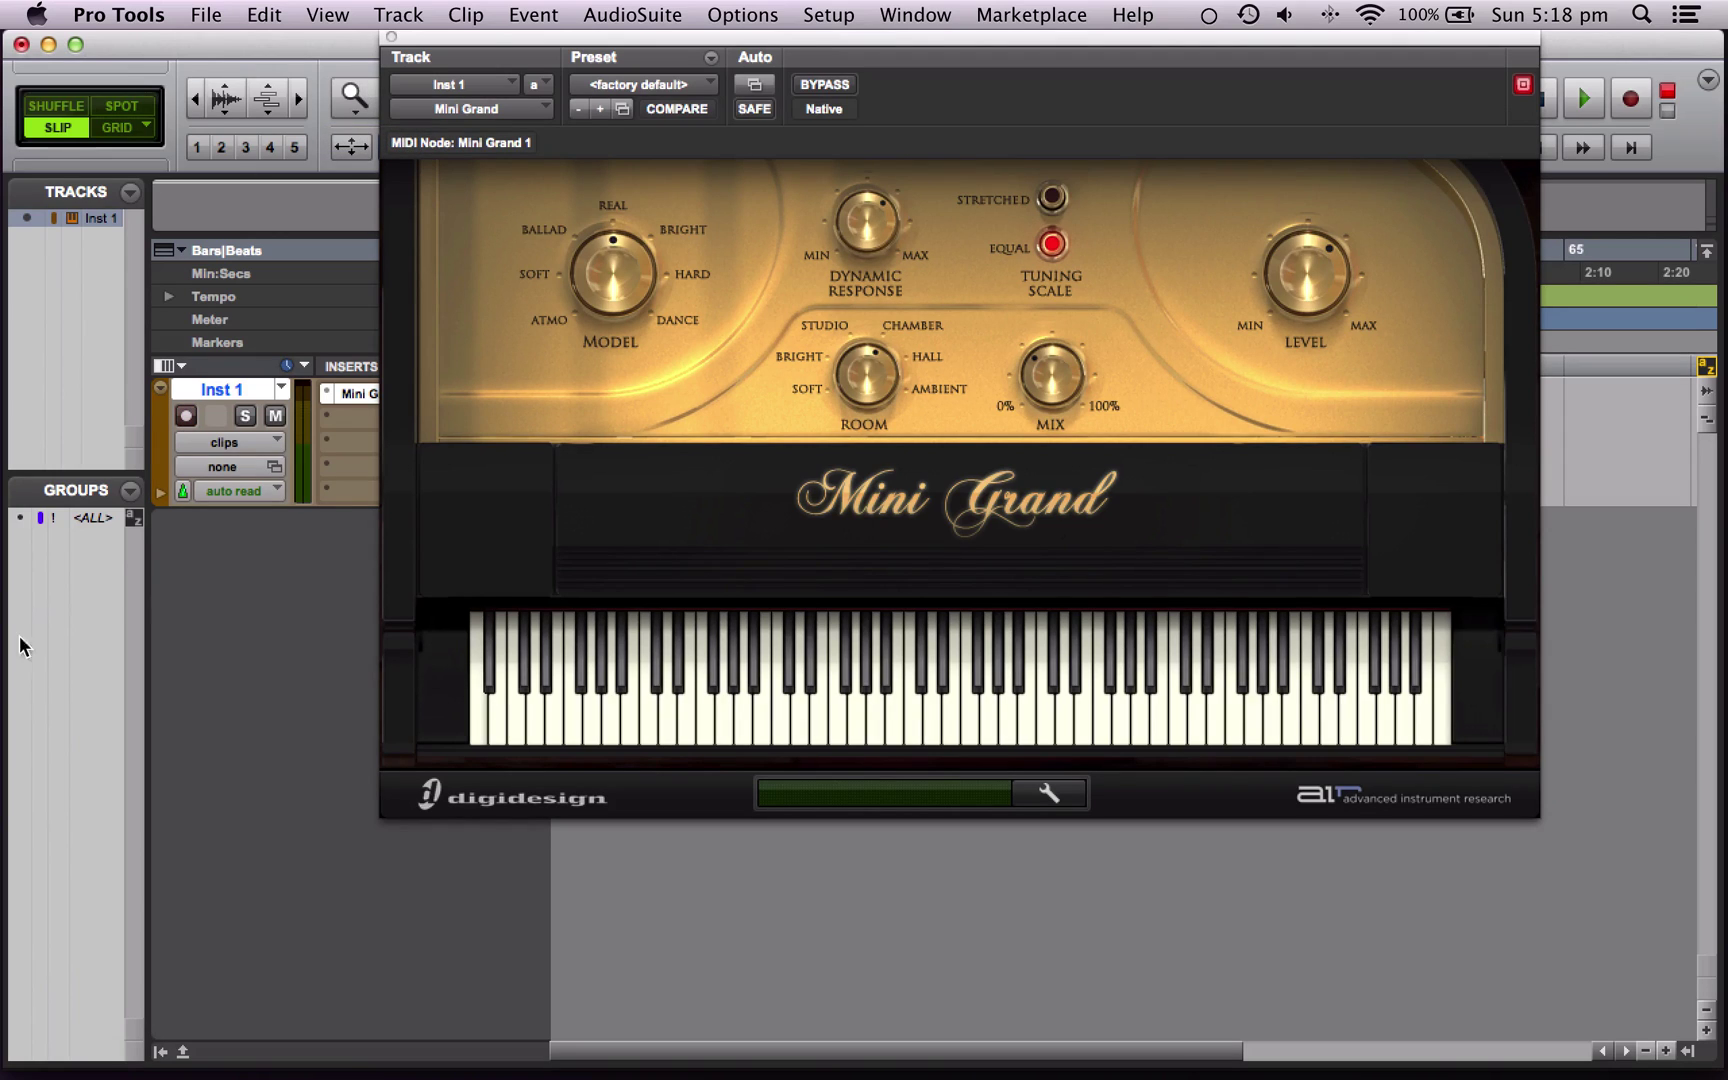
{"action": "left_click", "coordinate": [391, 38]}
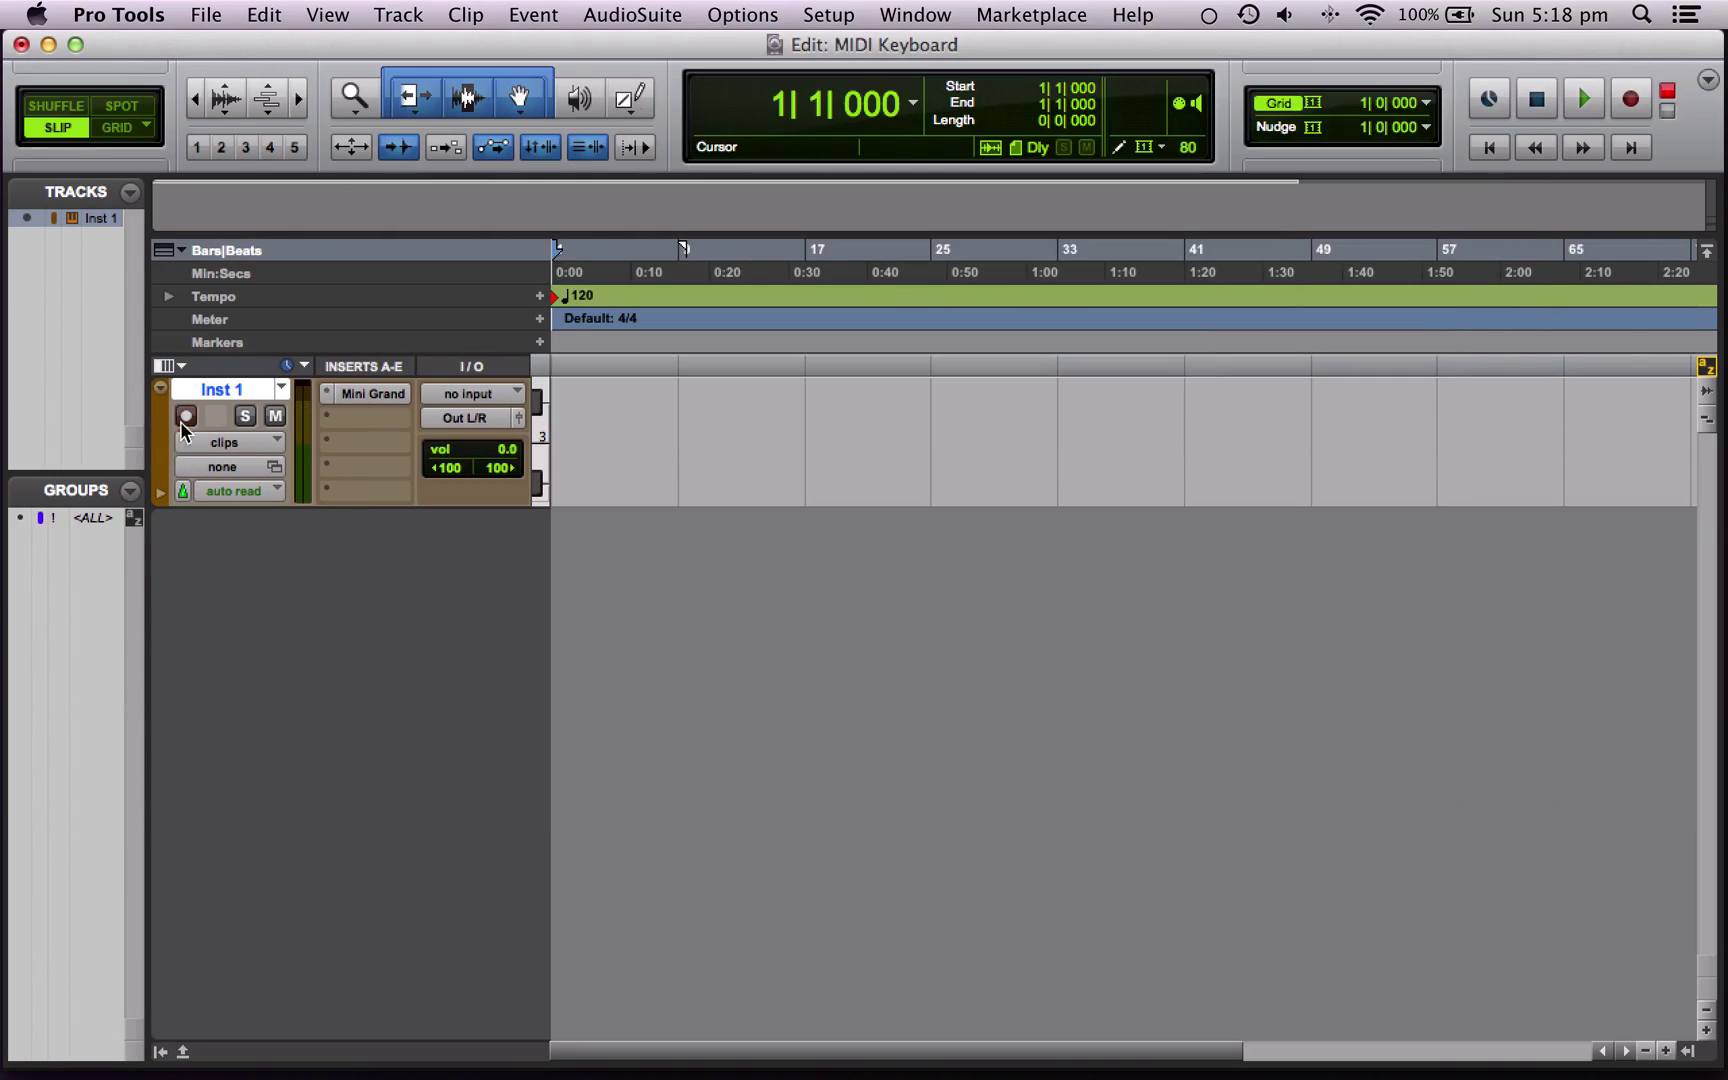
- Enable USB Keystation 61es in MIDI Input Devices, then test Inst 1's record-arm button
{"action": "left_click", "coordinate": [828, 15]}
{"action": "mouse_move", "coordinate": [930, 370]}
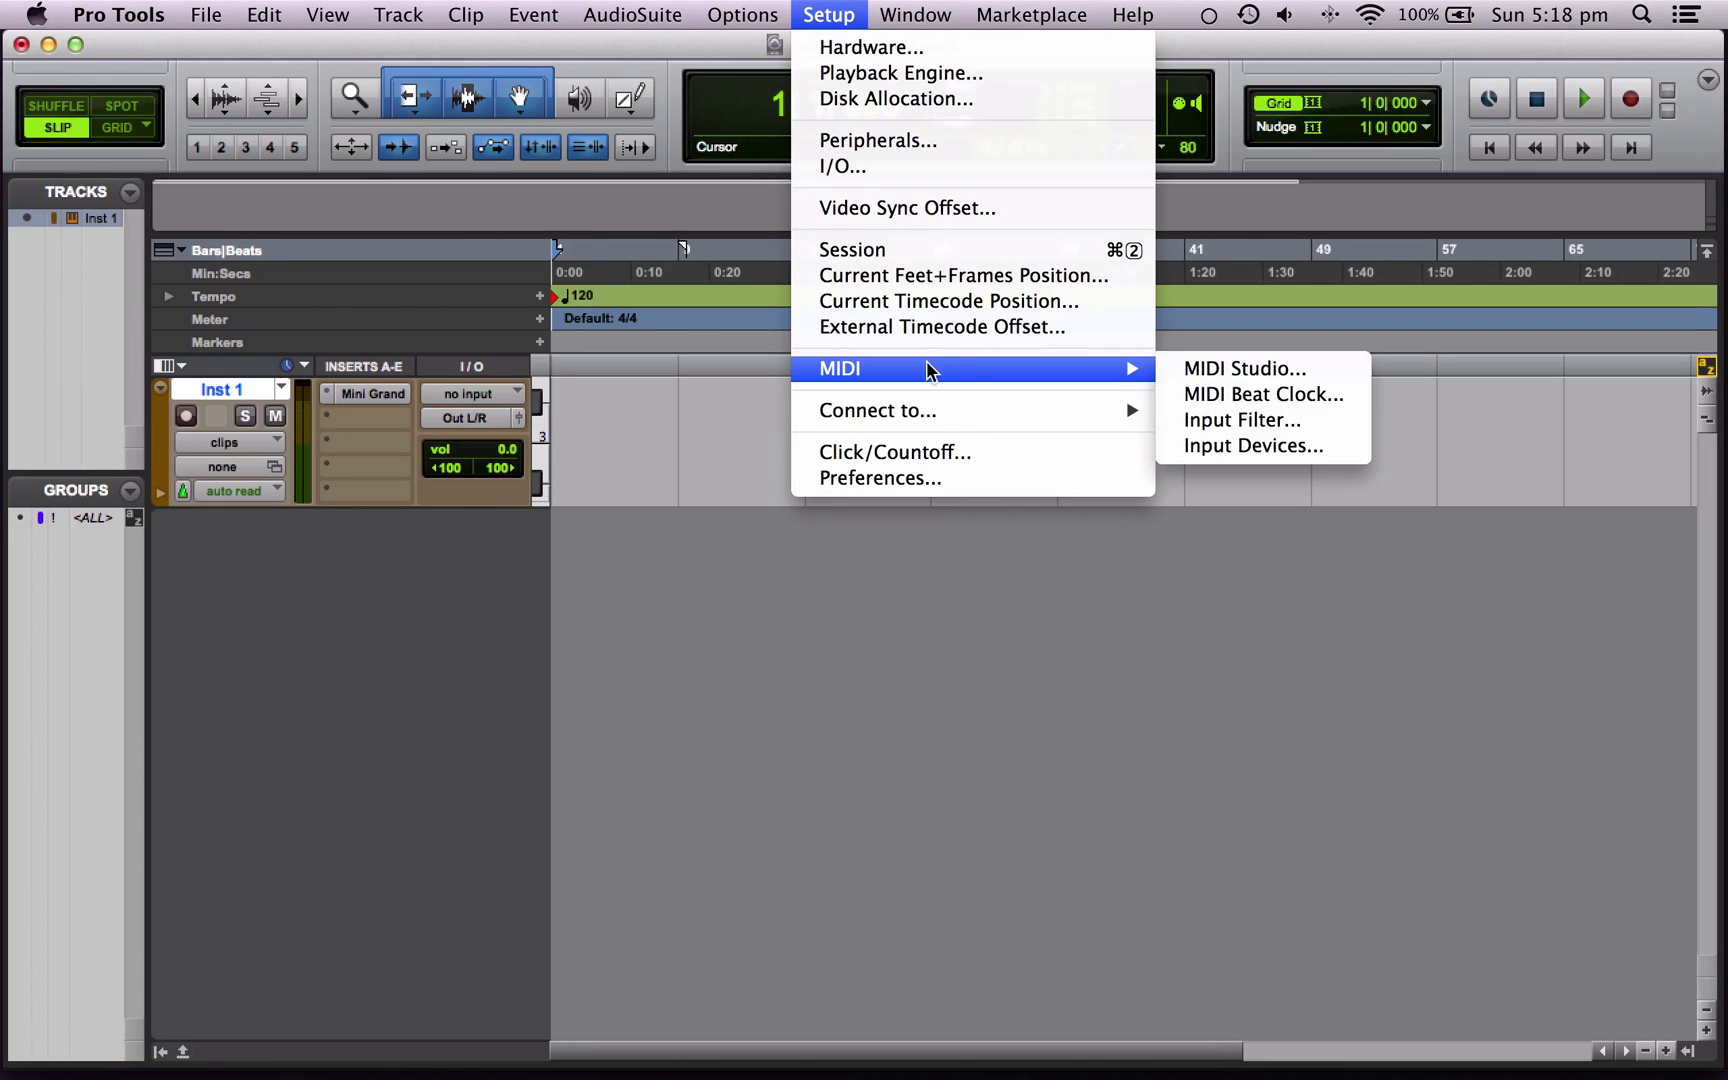
{"action": "left_click", "coordinate": [1240, 448]}
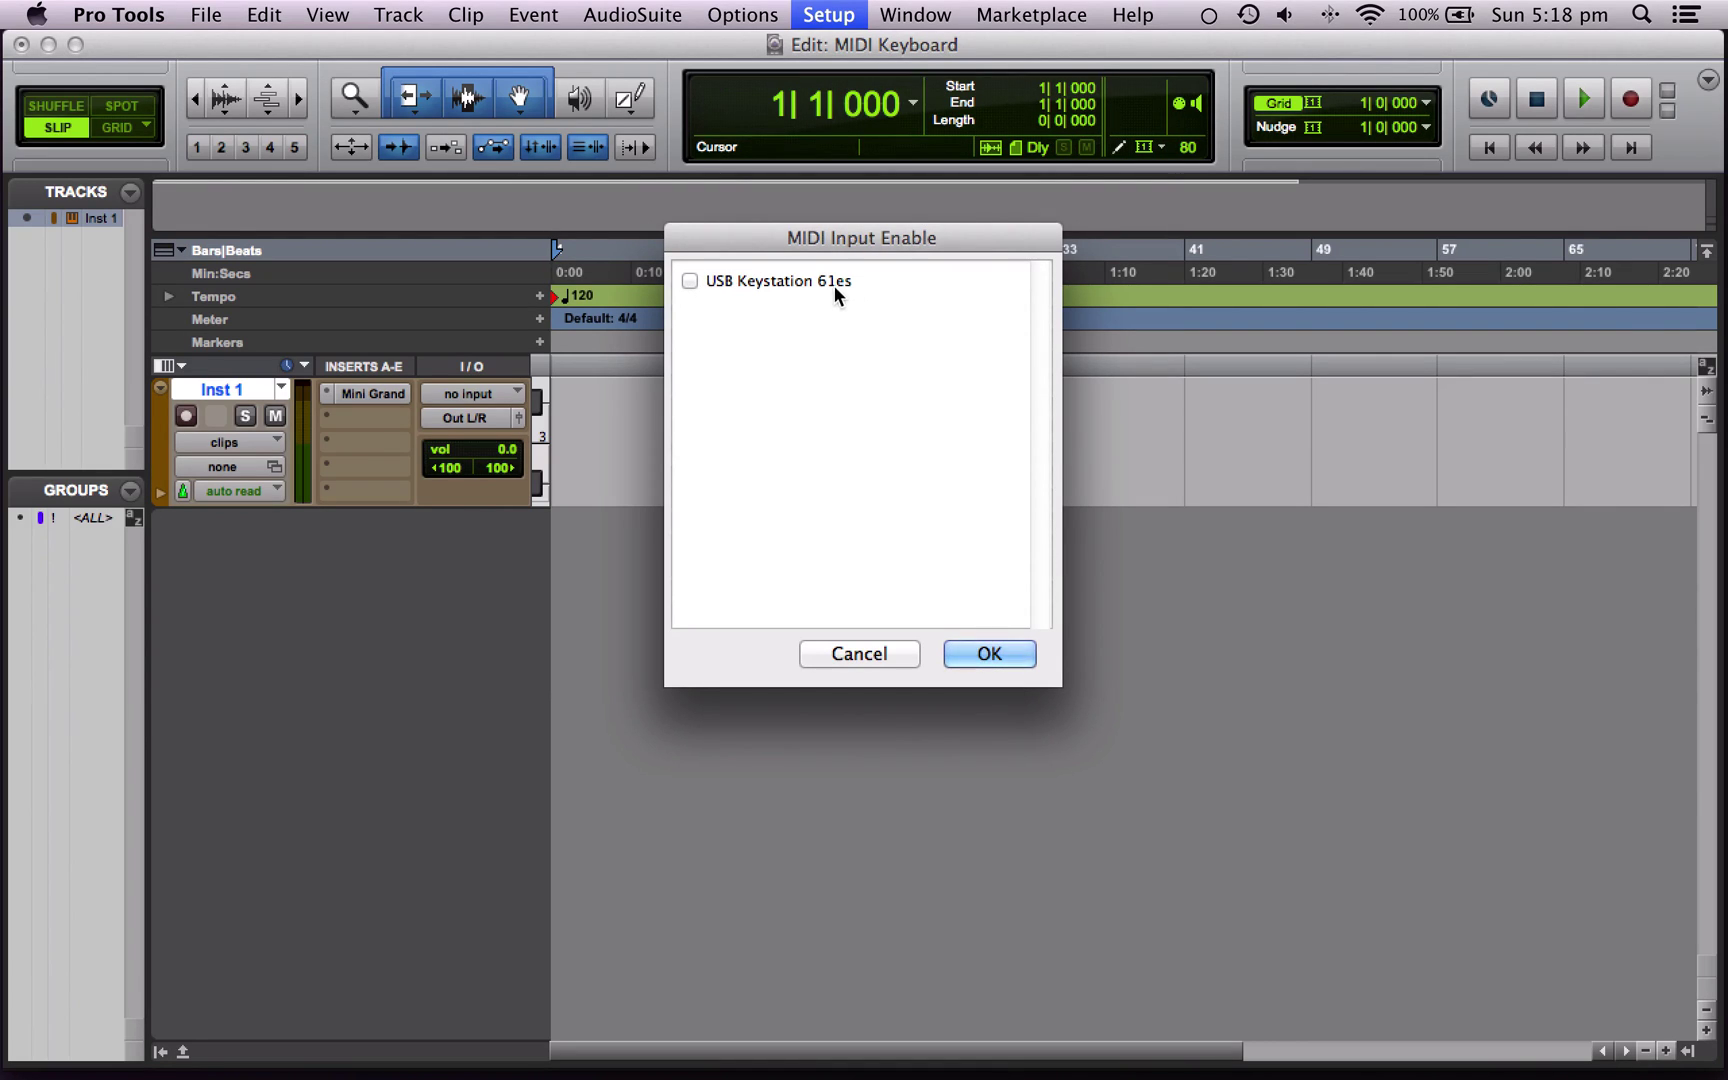
{"action": "left_click", "coordinate": [689, 279]}
{"action": "left_click", "coordinate": [1006, 651]}
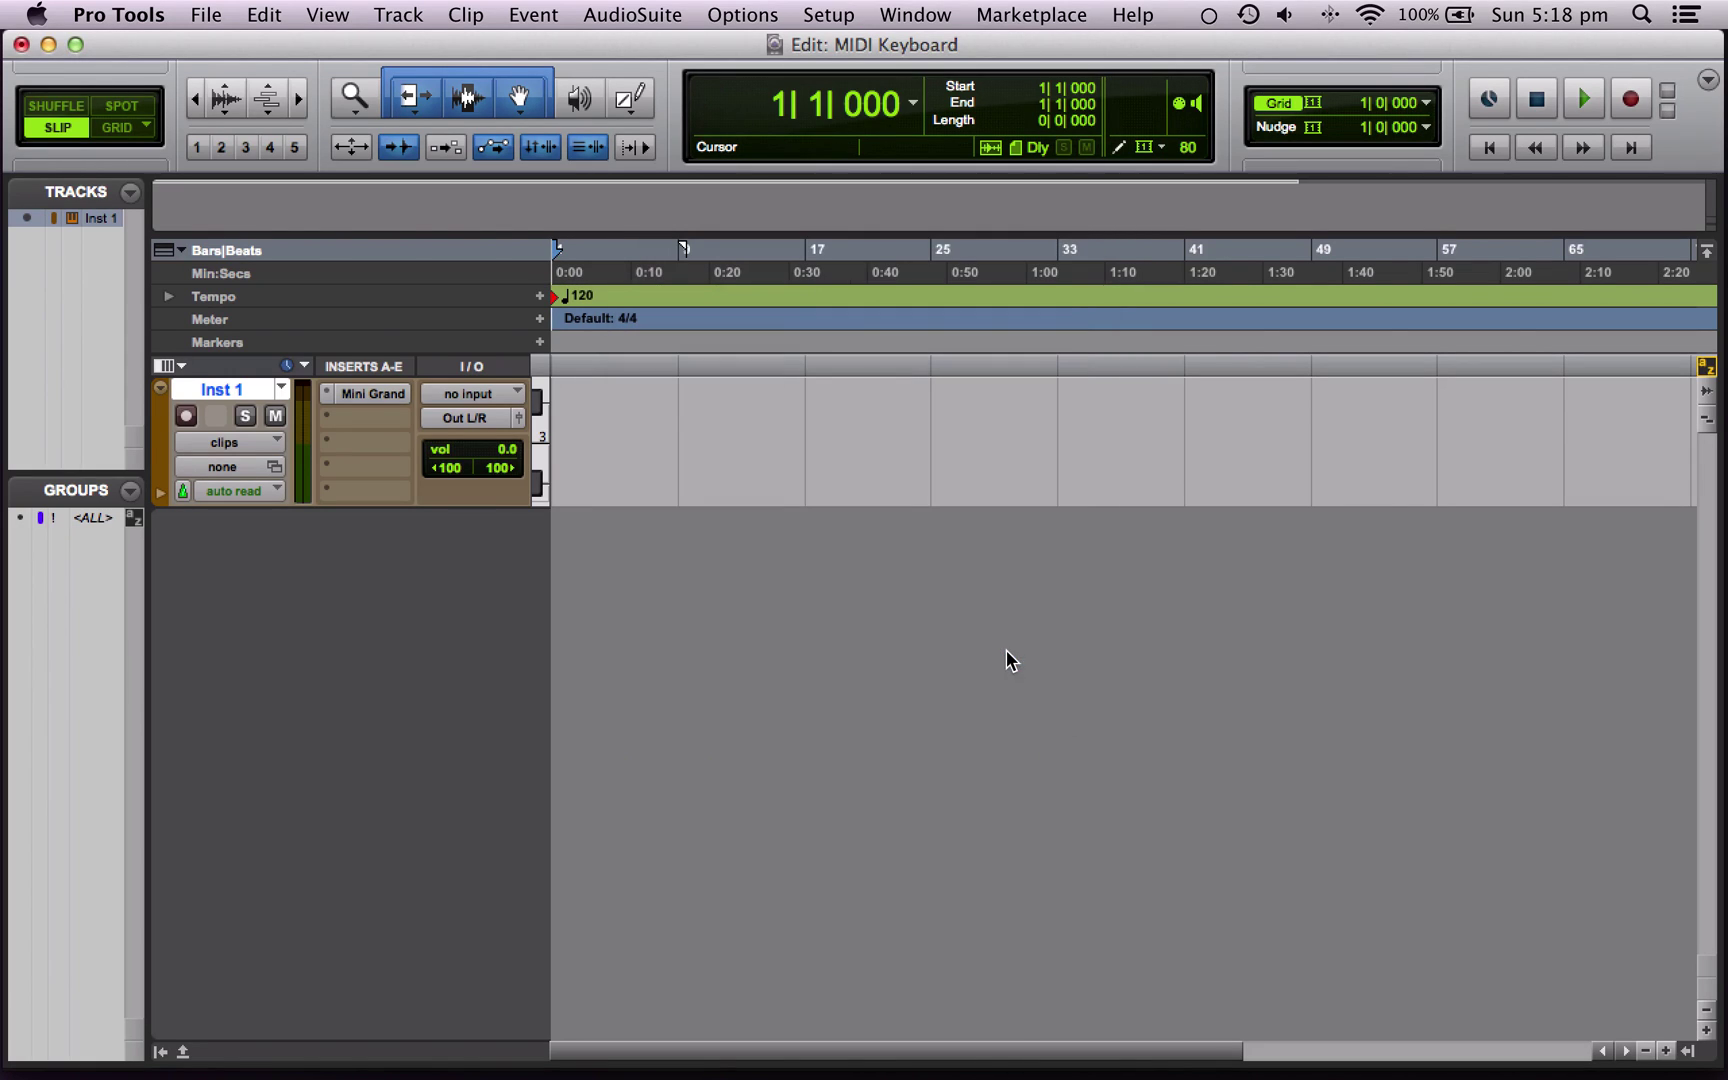
{"action": "left_click", "coordinate": [186, 416]}
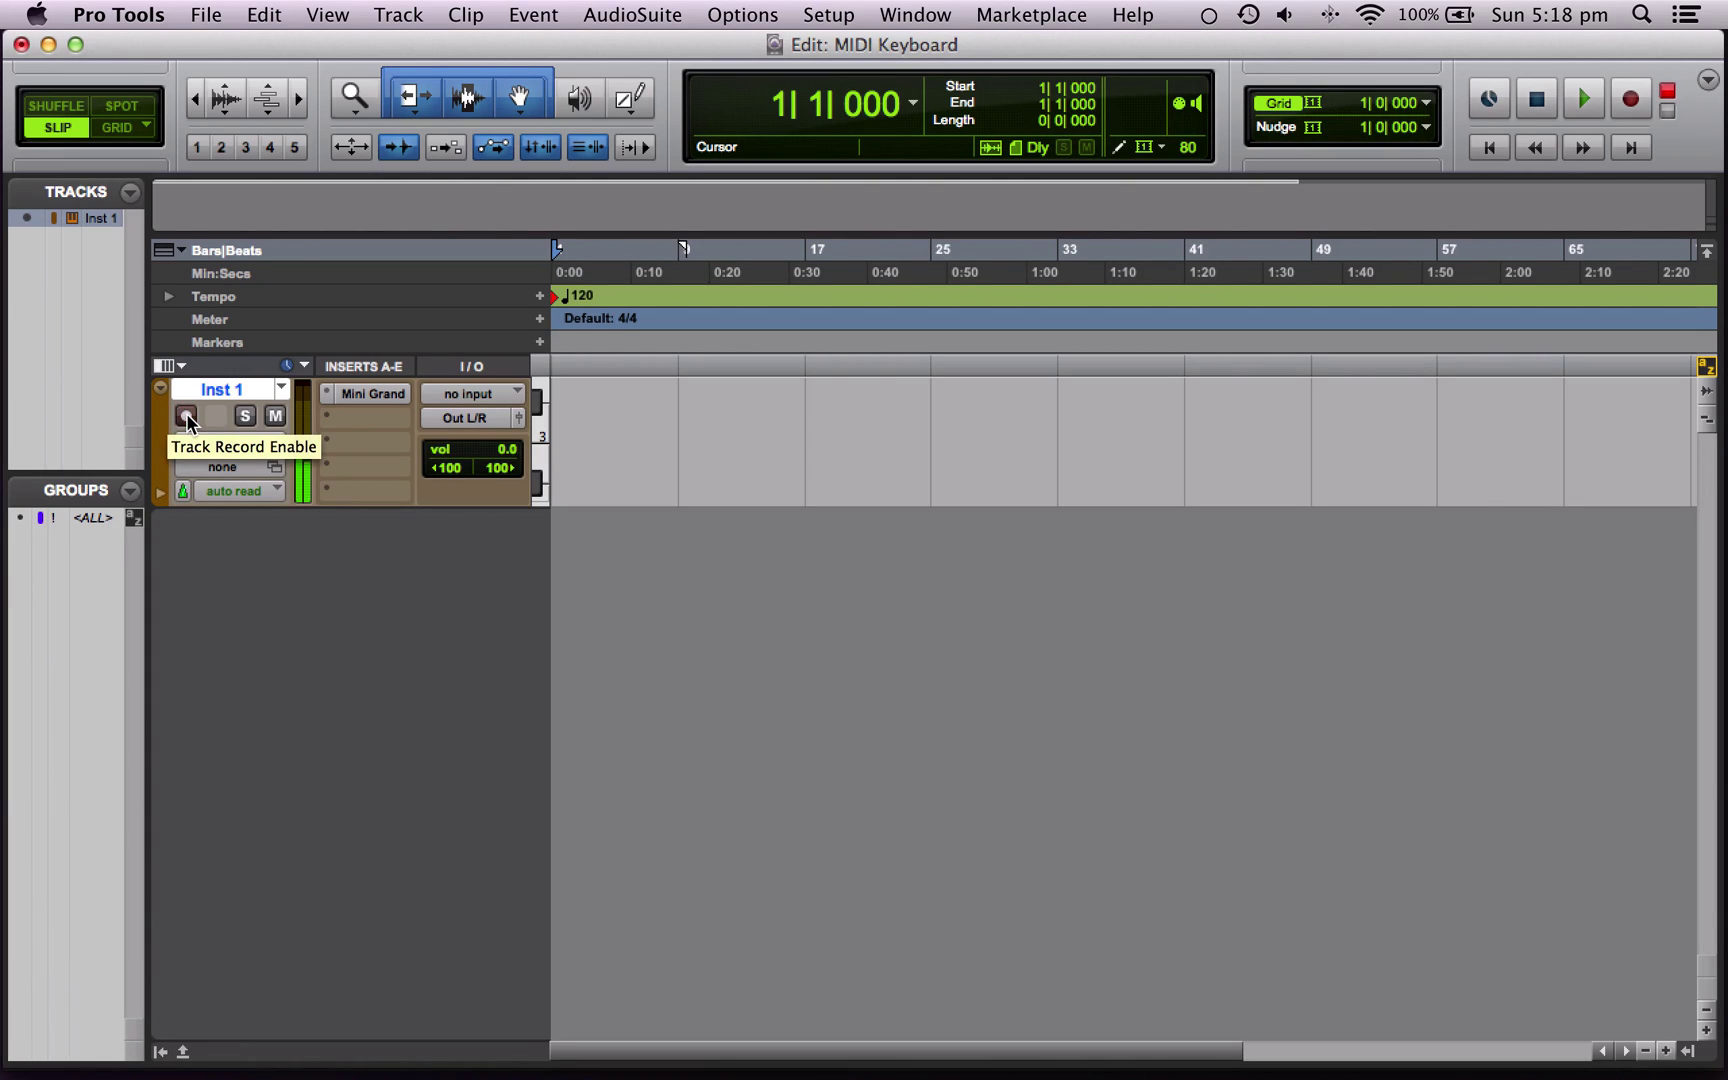
{"action": "left_click", "coordinate": [186, 416]}
- Set MIDI controller #1 to M-Audio Keyboard, receiving from and sending to USB Keystation 61es
{"action": "left_click", "coordinate": [832, 14]}
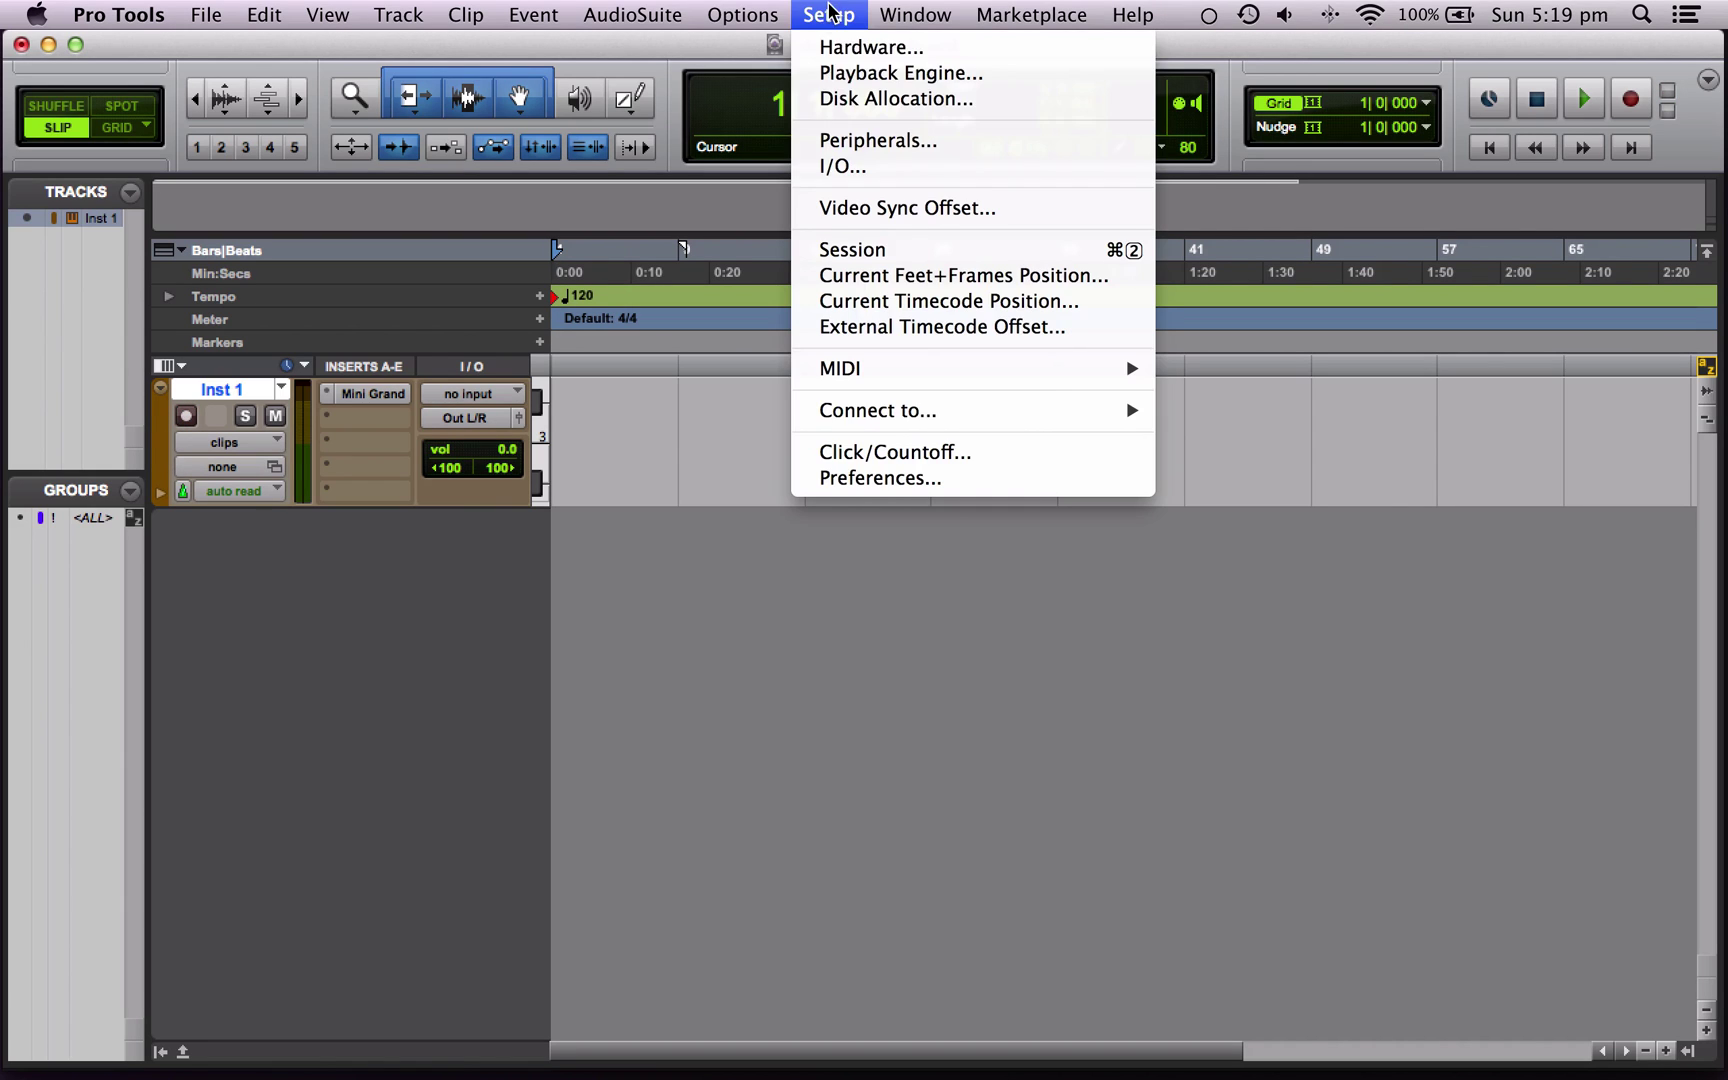
{"action": "left_click", "coordinate": [886, 140]}
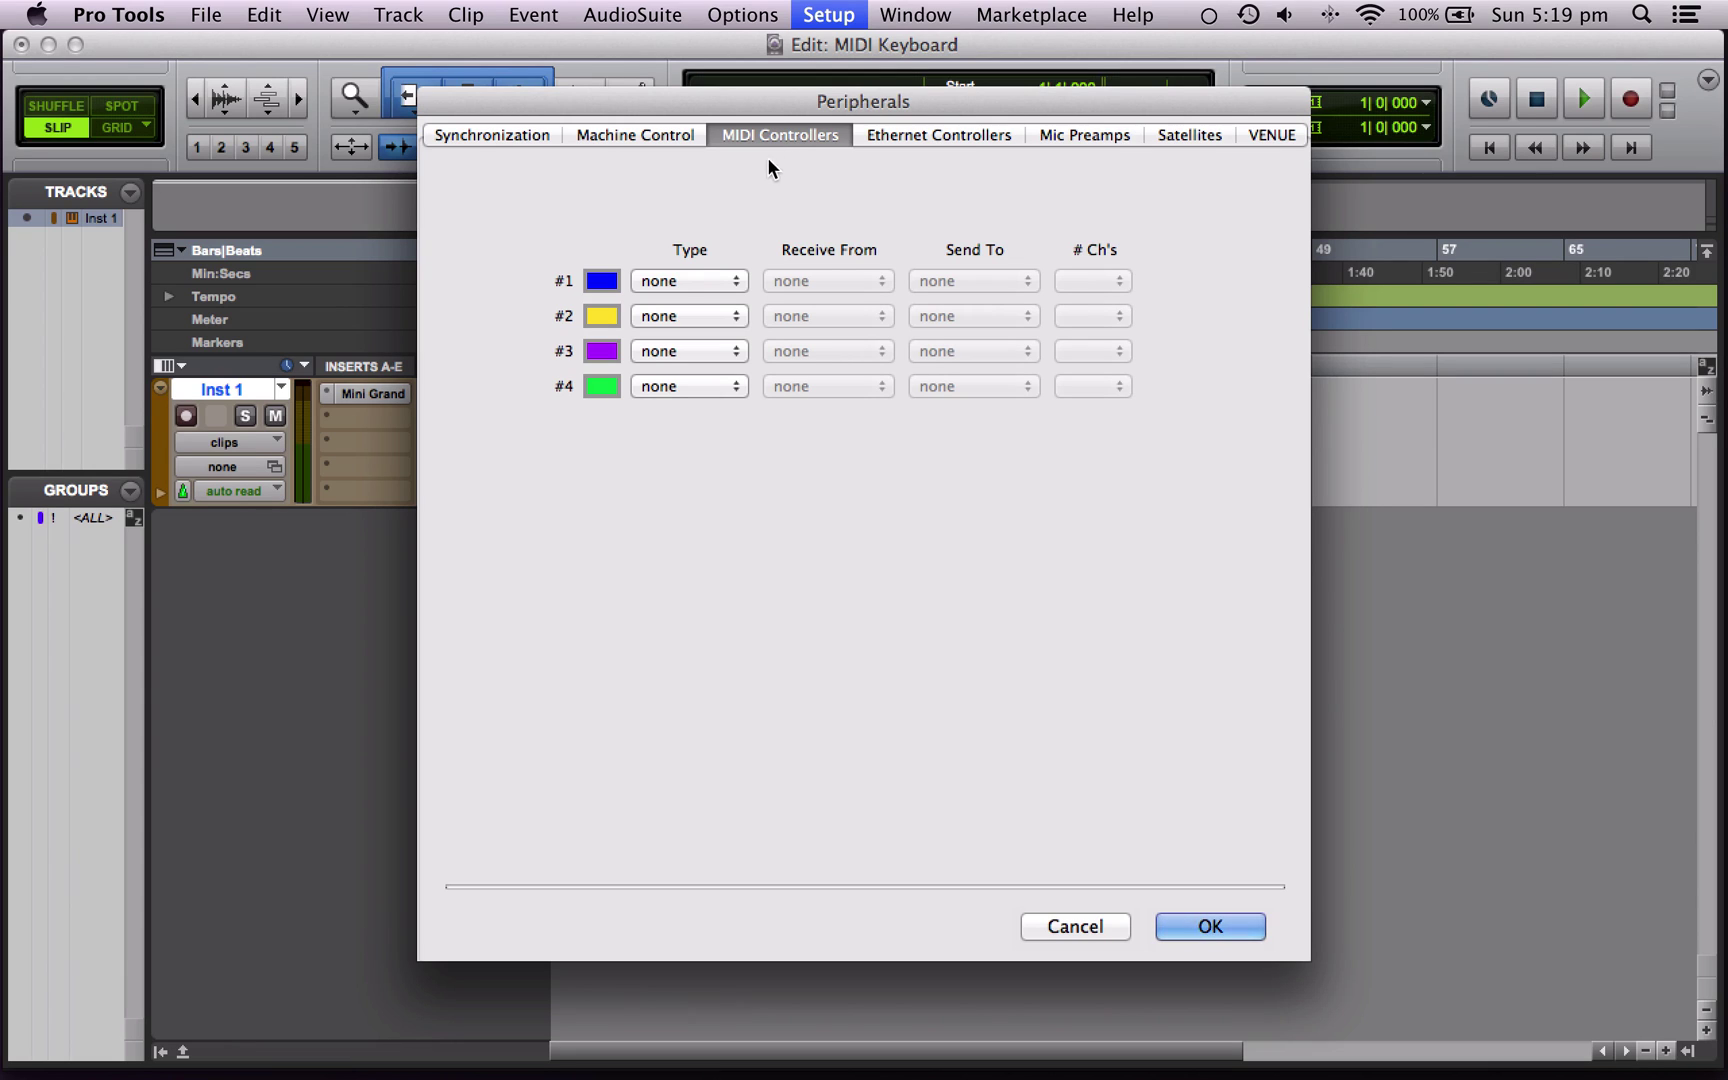
{"action": "left_click", "coordinate": [676, 276]}
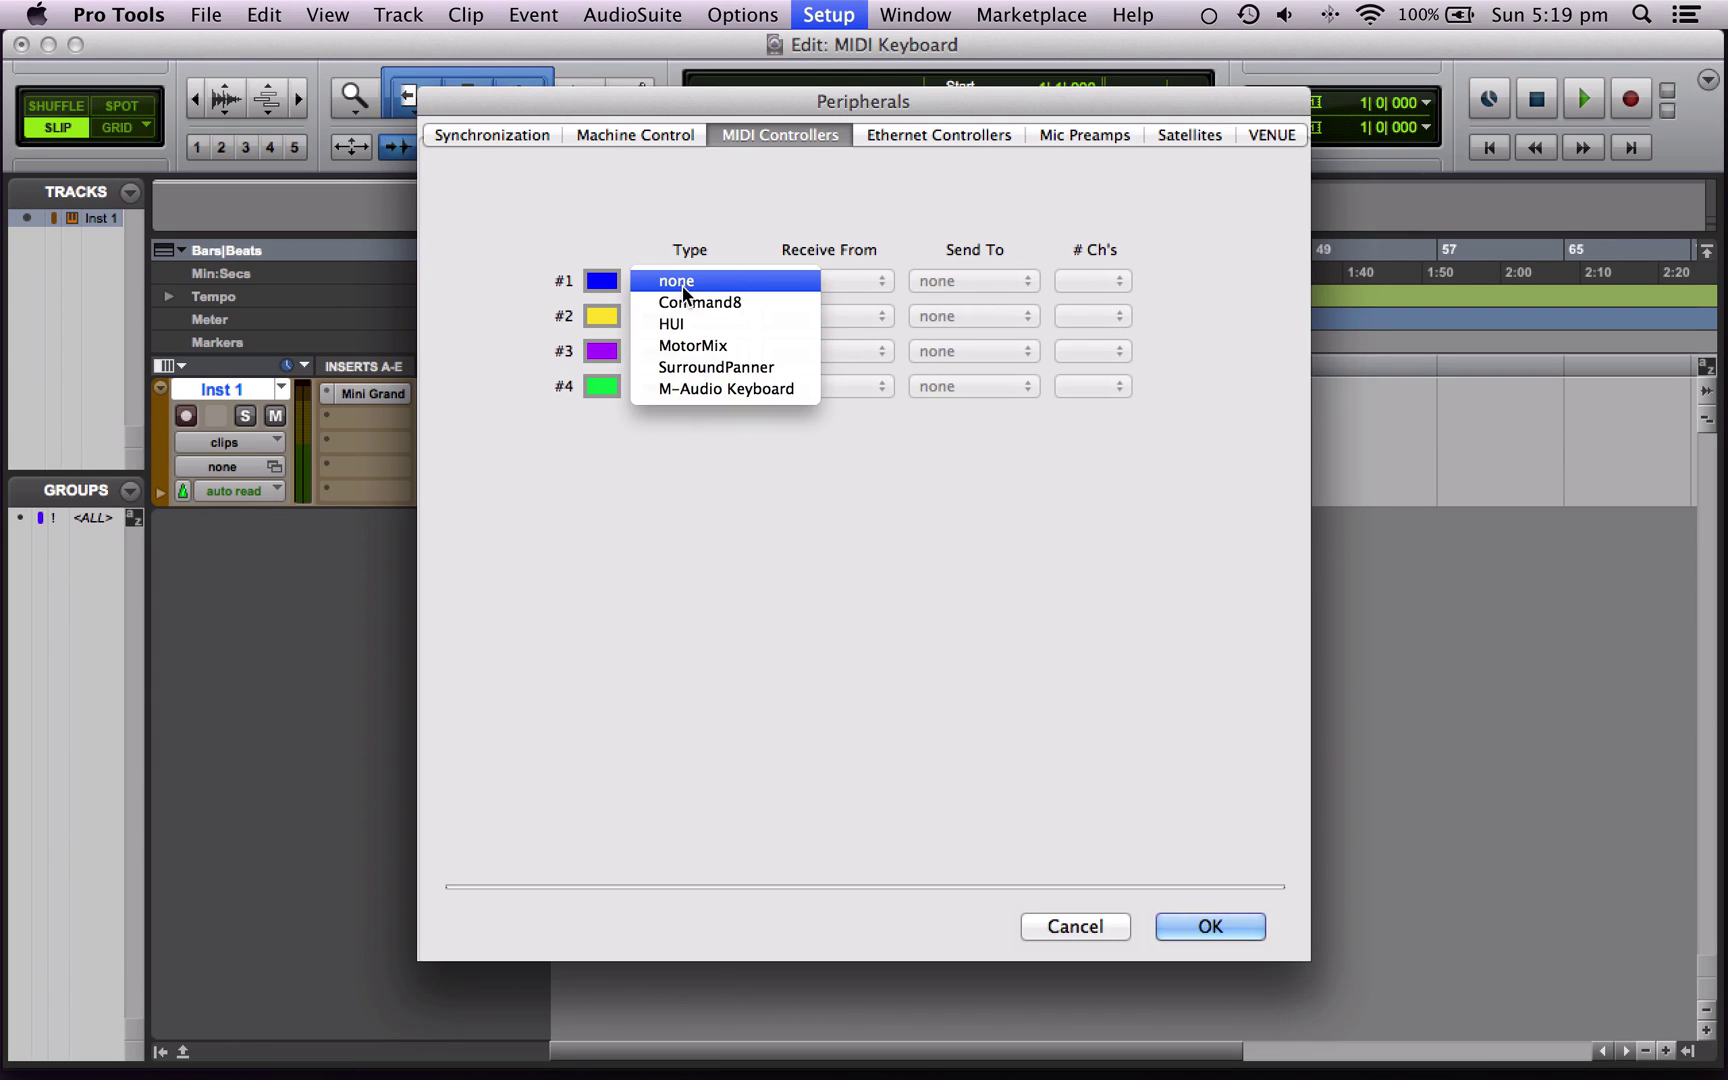
{"action": "left_click", "coordinate": [737, 394]}
{"action": "left_click", "coordinate": [822, 281]}
{"action": "mouse_move", "coordinate": [845, 318]}
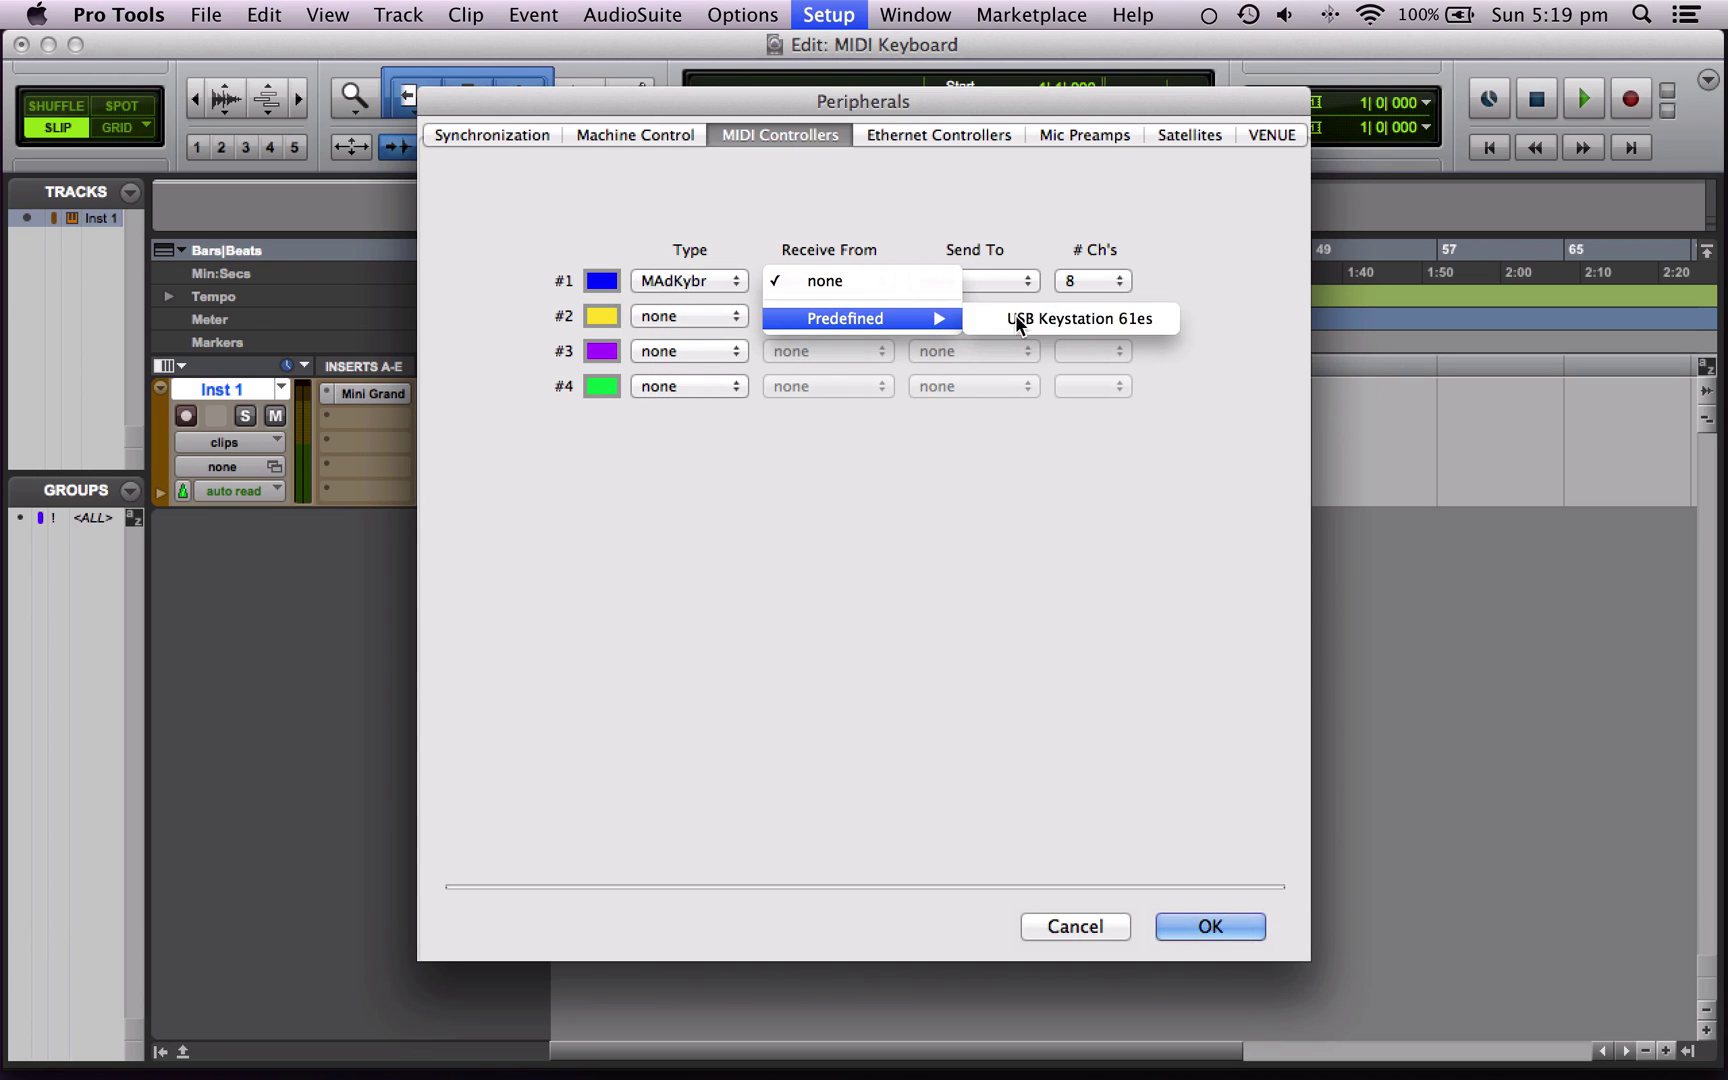
{"action": "left_click", "coordinate": [1021, 315]}
{"action": "left_click", "coordinate": [999, 284]}
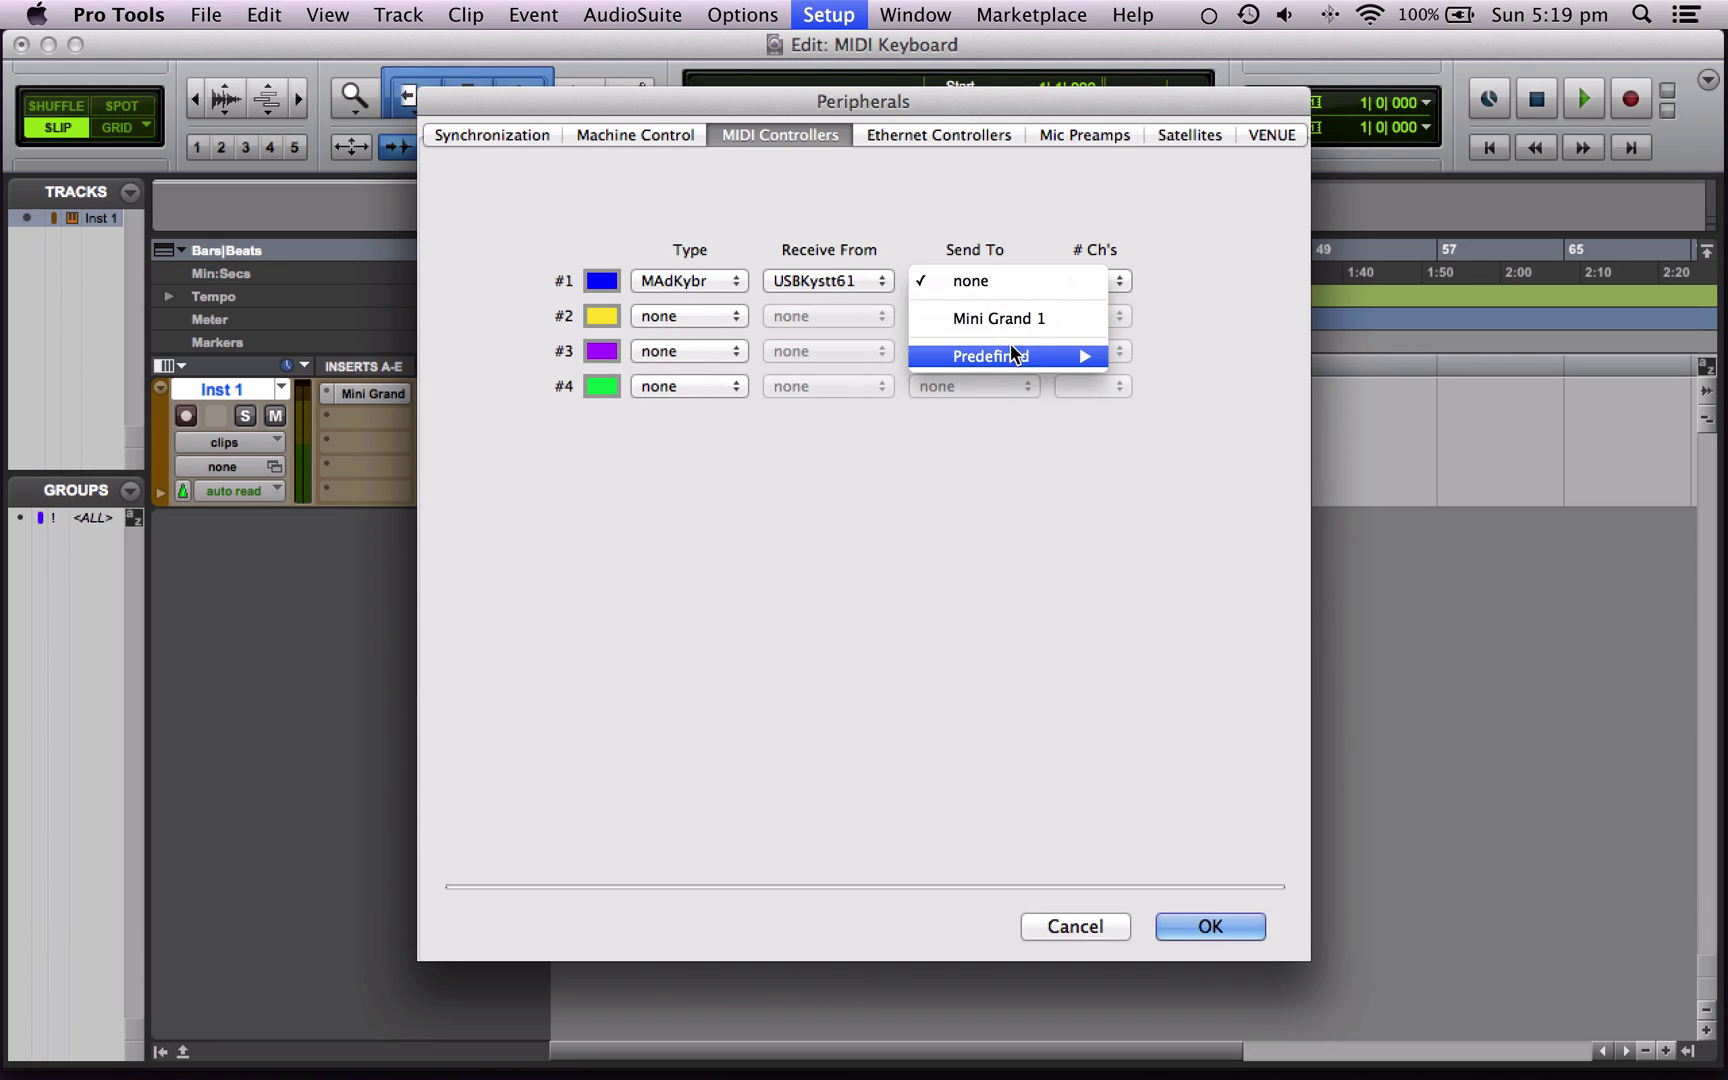
{"action": "mouse_move", "coordinate": [1010, 354]}
{"action": "left_click", "coordinate": [1124, 357]}
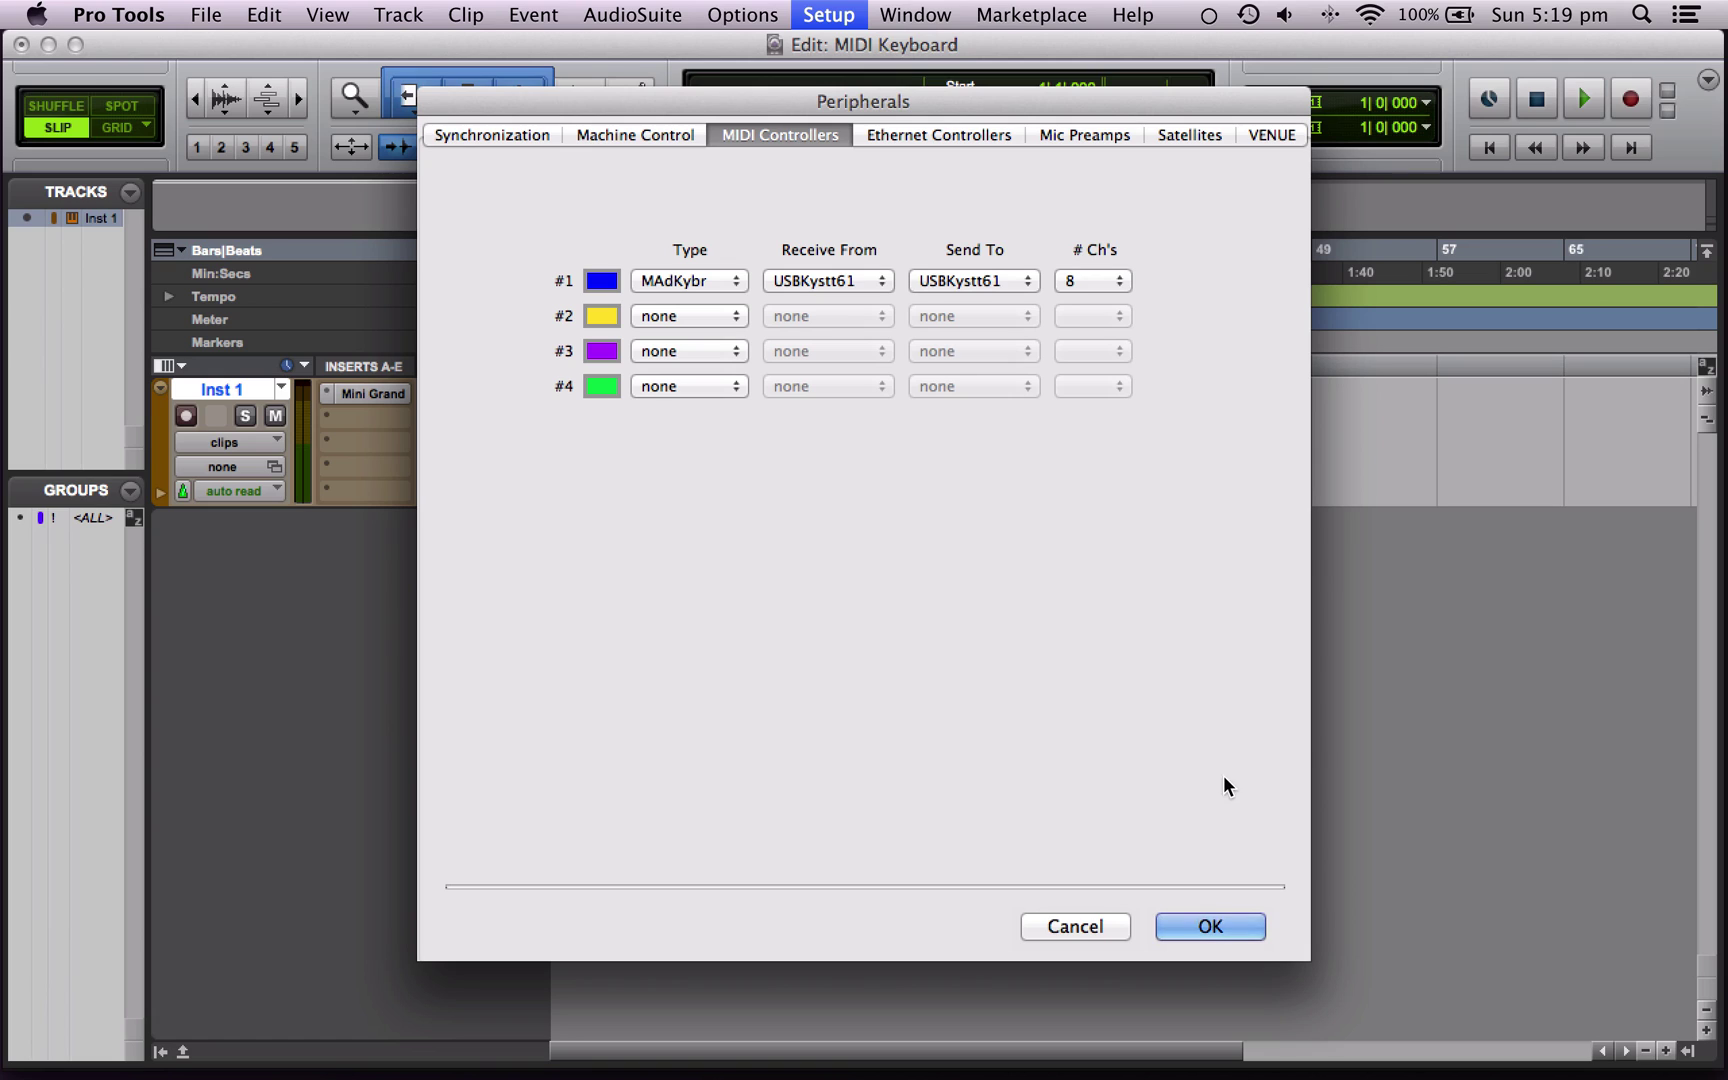
{"action": "left_click", "coordinate": [1222, 928]}
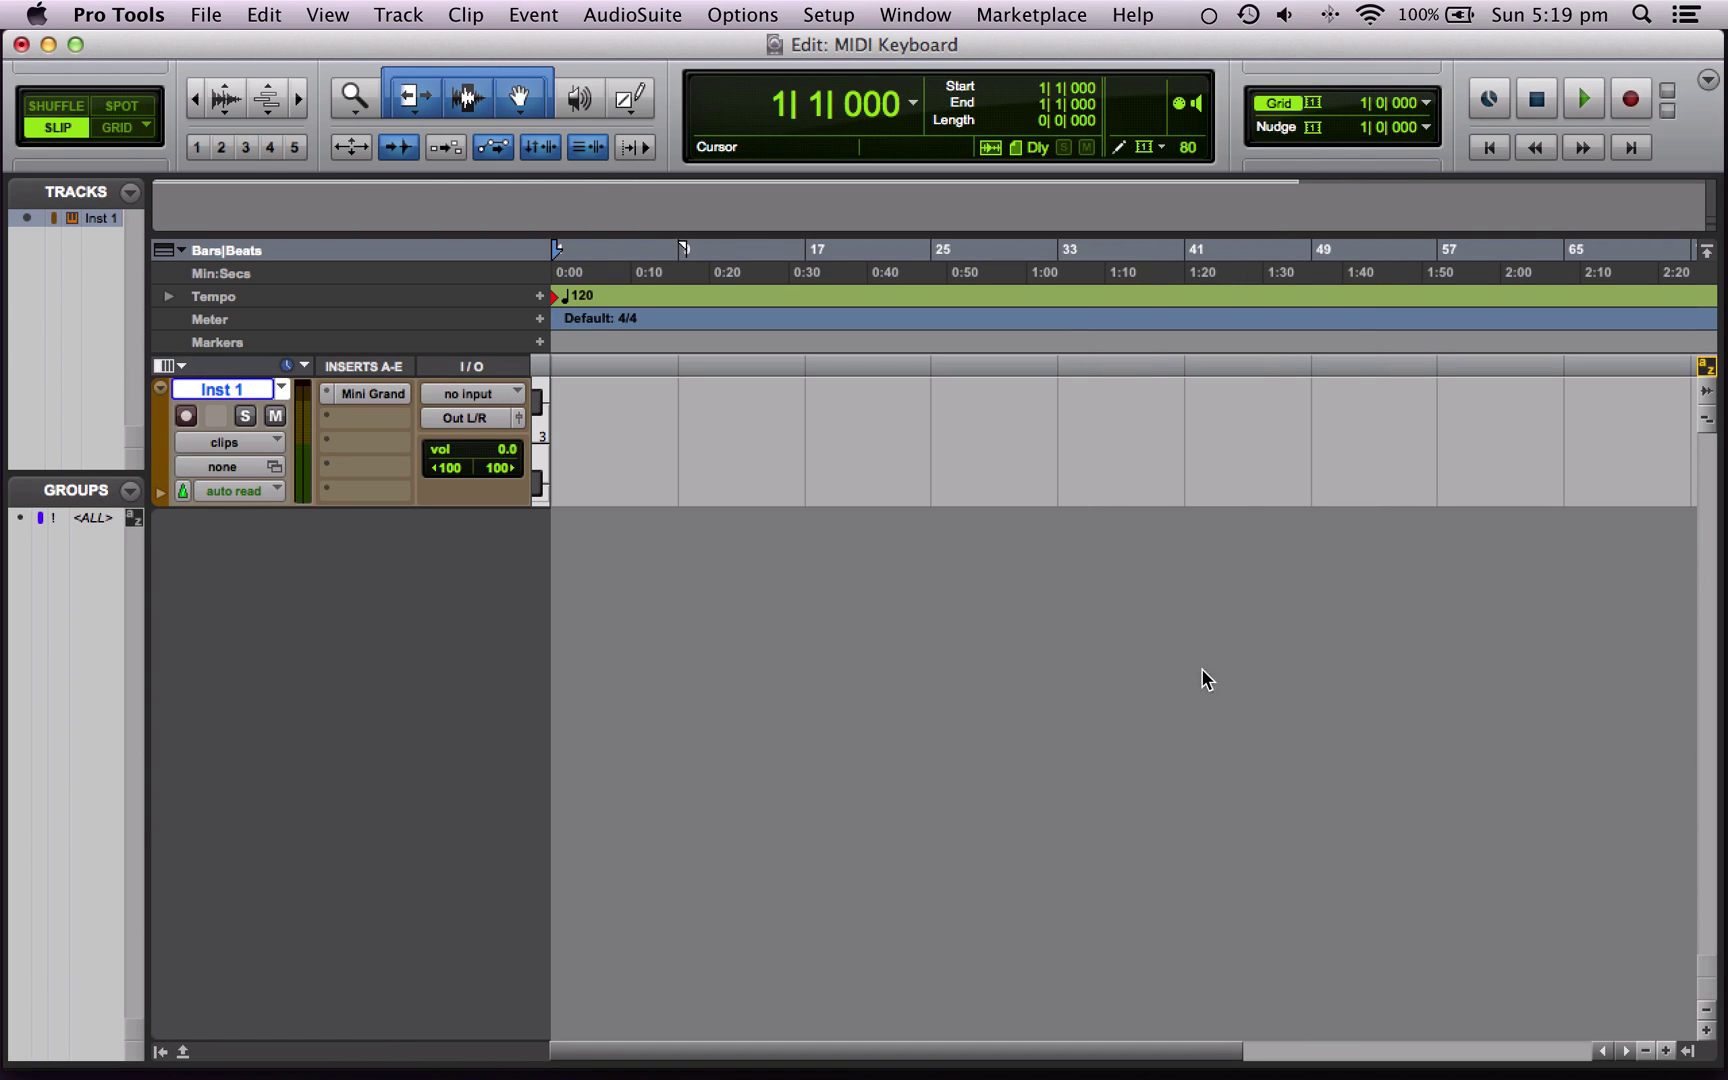
- Reopen Mini Grand, set its level to +11.4 dB, and MIDI-learn the Room Mix knob (44%)
{"action": "left_click", "coordinate": [332, 392]}
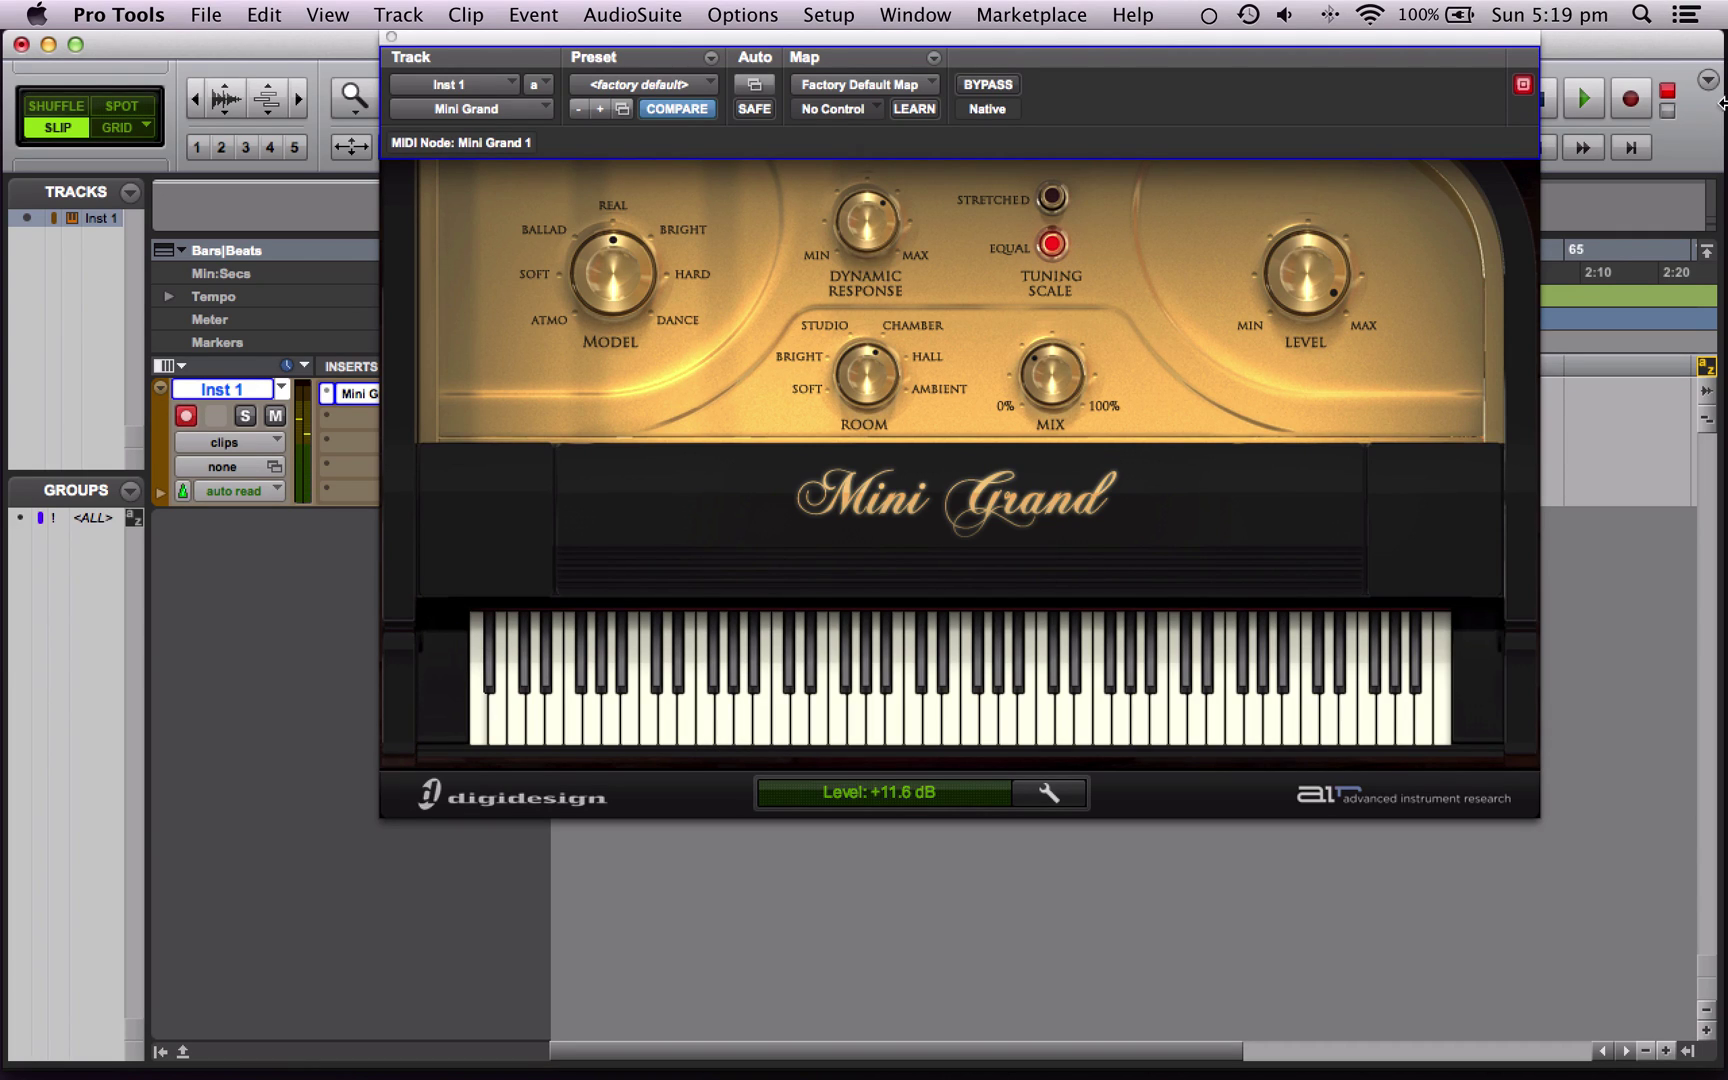
{"action": "left_click_drag", "start_coordinate": [1319, 262], "coordinate": [1303, 270]}
{"action": "mouse_move", "coordinate": [1360, 285]}
{"action": "right_click", "coordinate": [1048, 381]}
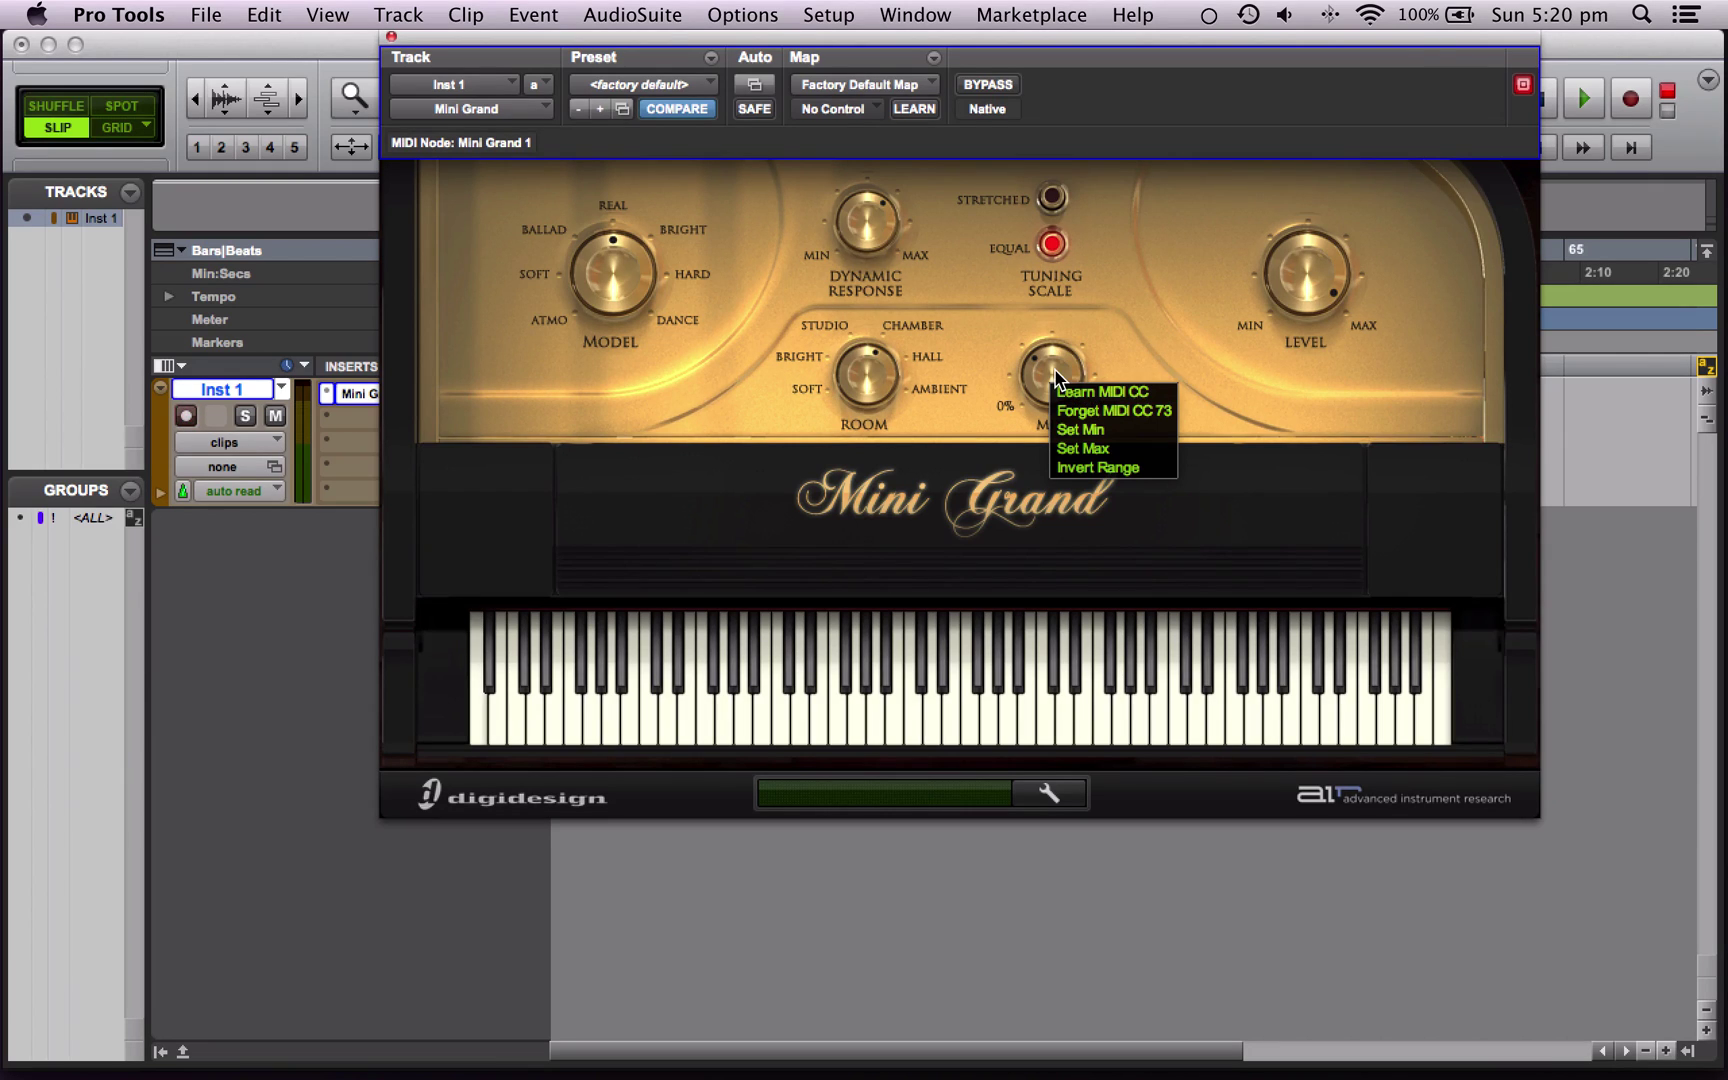
{"action": "left_click", "coordinate": [1136, 391]}
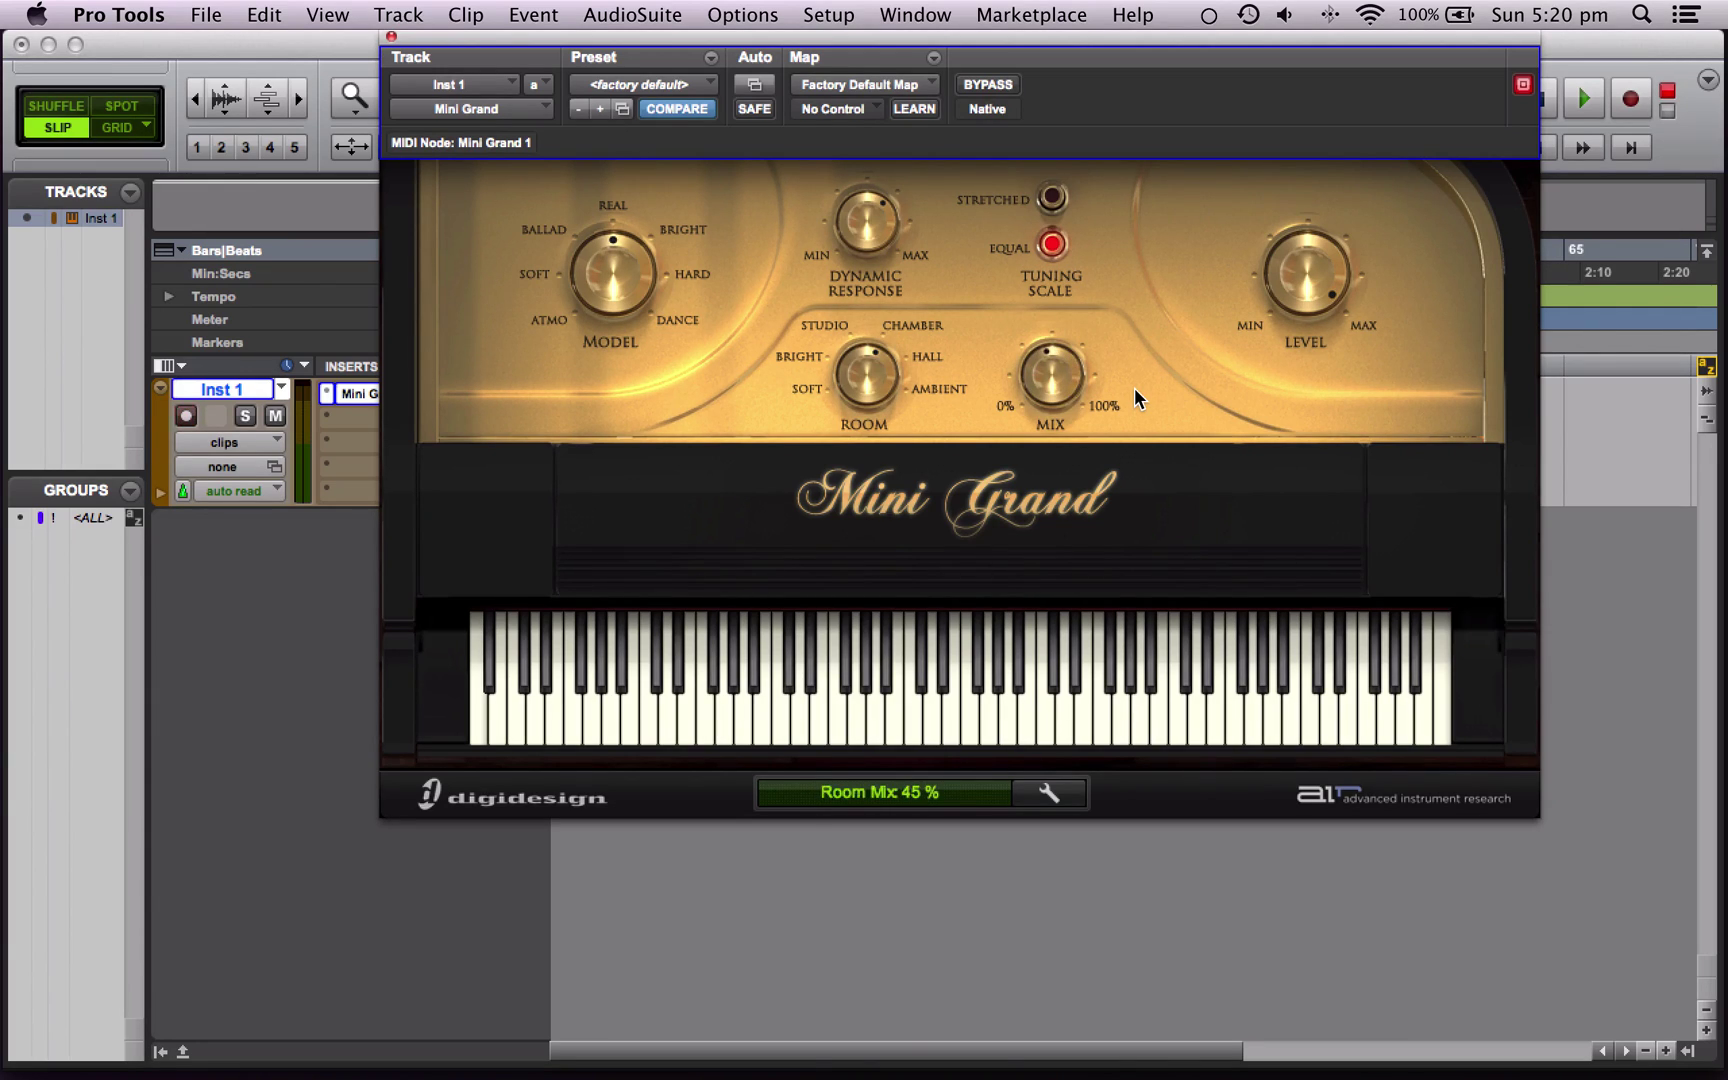
- Record a keyboard performance as MIDI clip Inst 1-01 on the Inst 1 track
{"action": "left_click", "coordinate": [391, 36]}
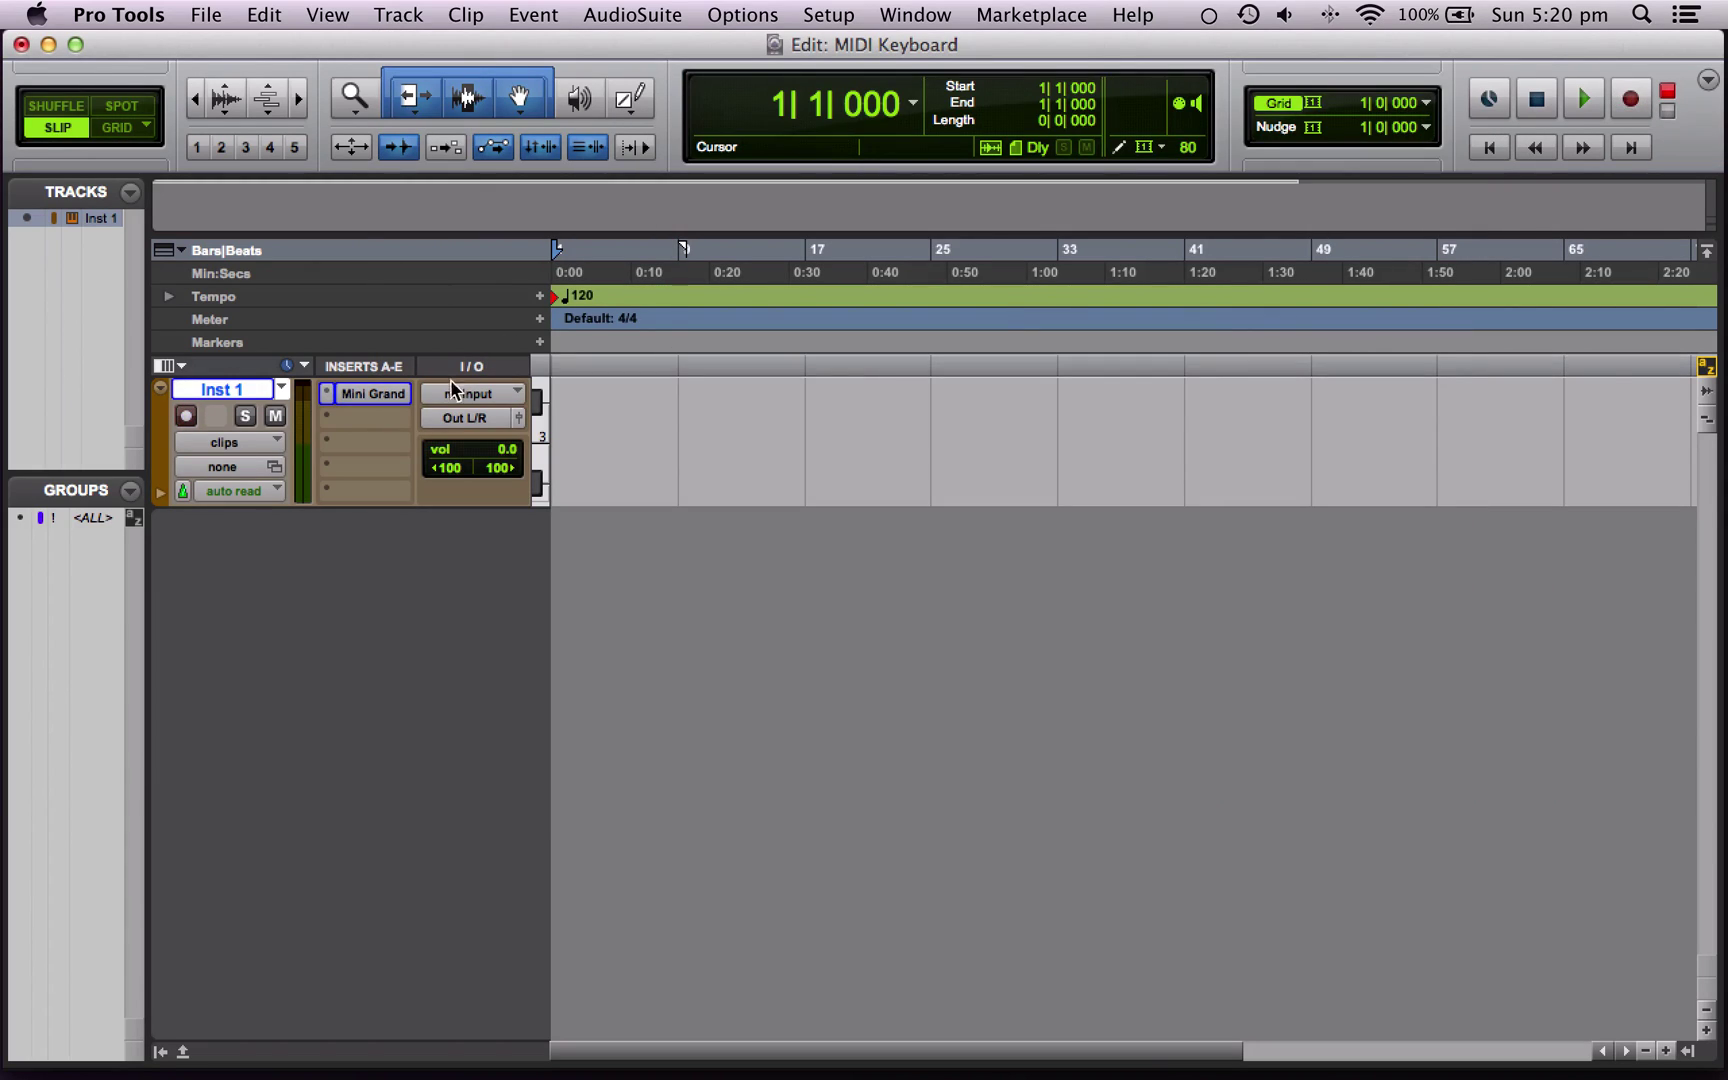
{"action": "left_click", "coordinate": [1636, 106]}
{"action": "left_click", "coordinate": [1581, 101]}
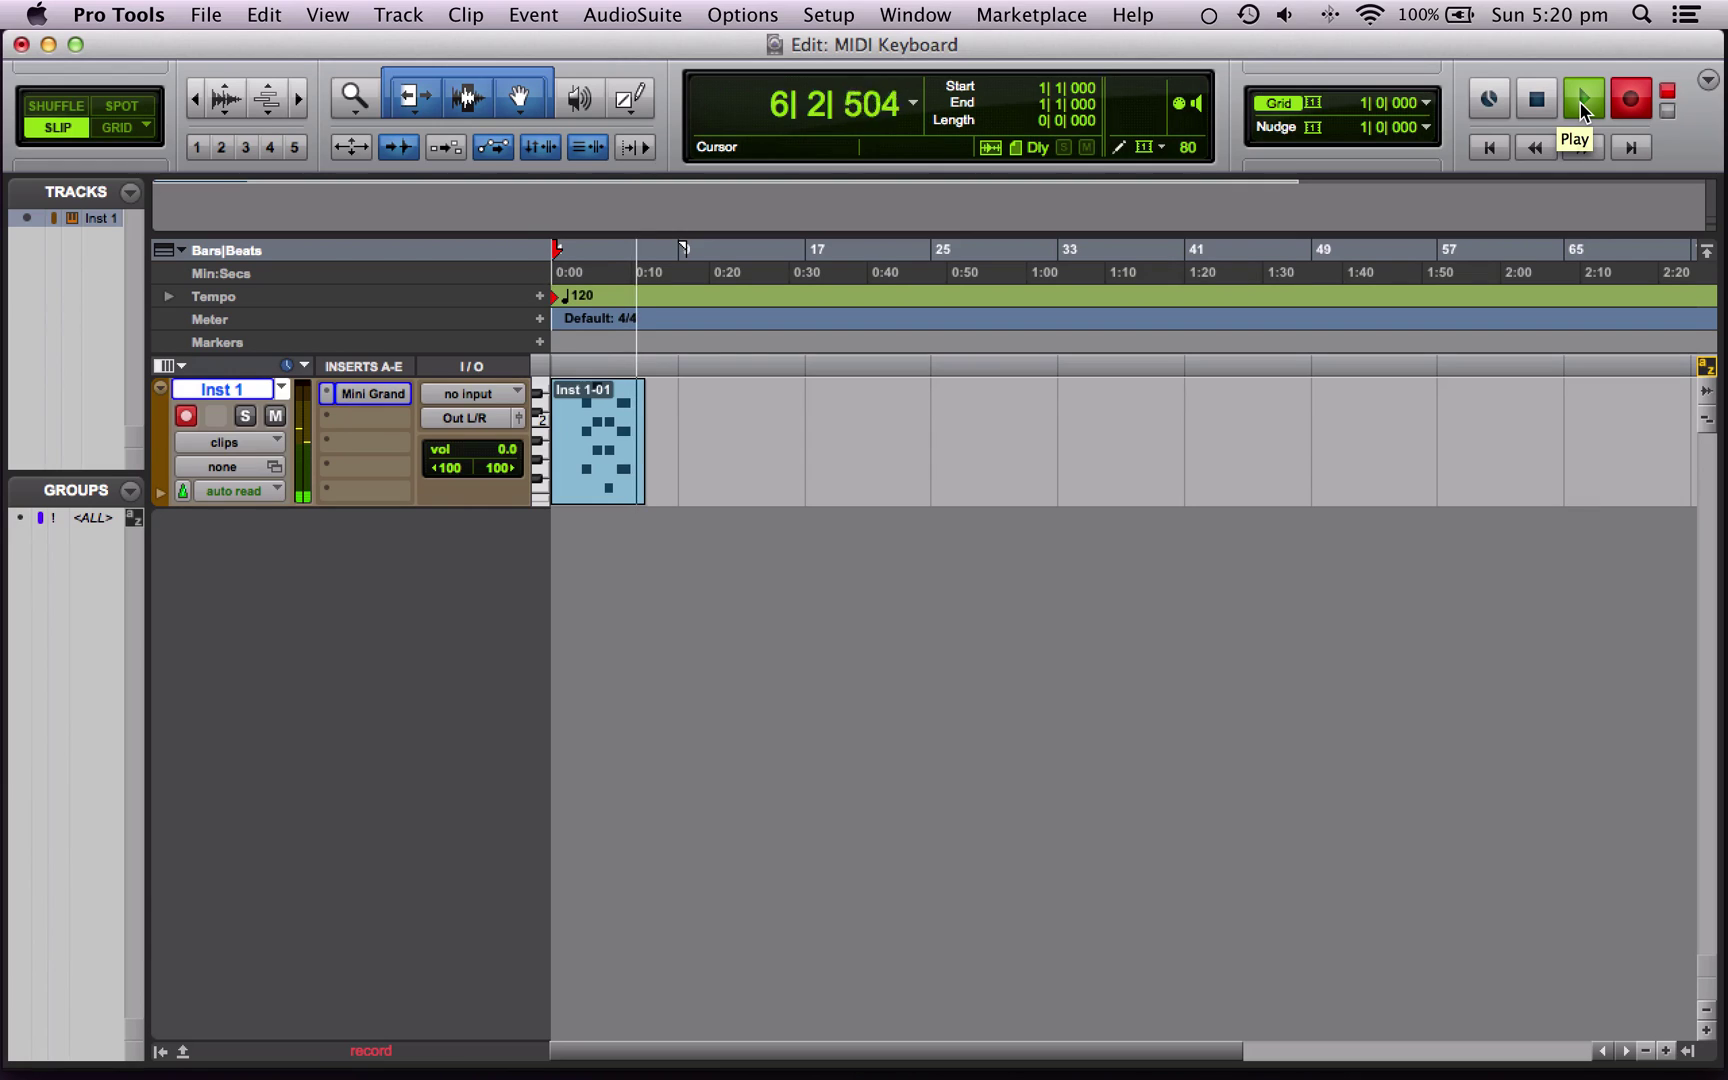
{"action": "left_click", "coordinate": [1583, 104]}
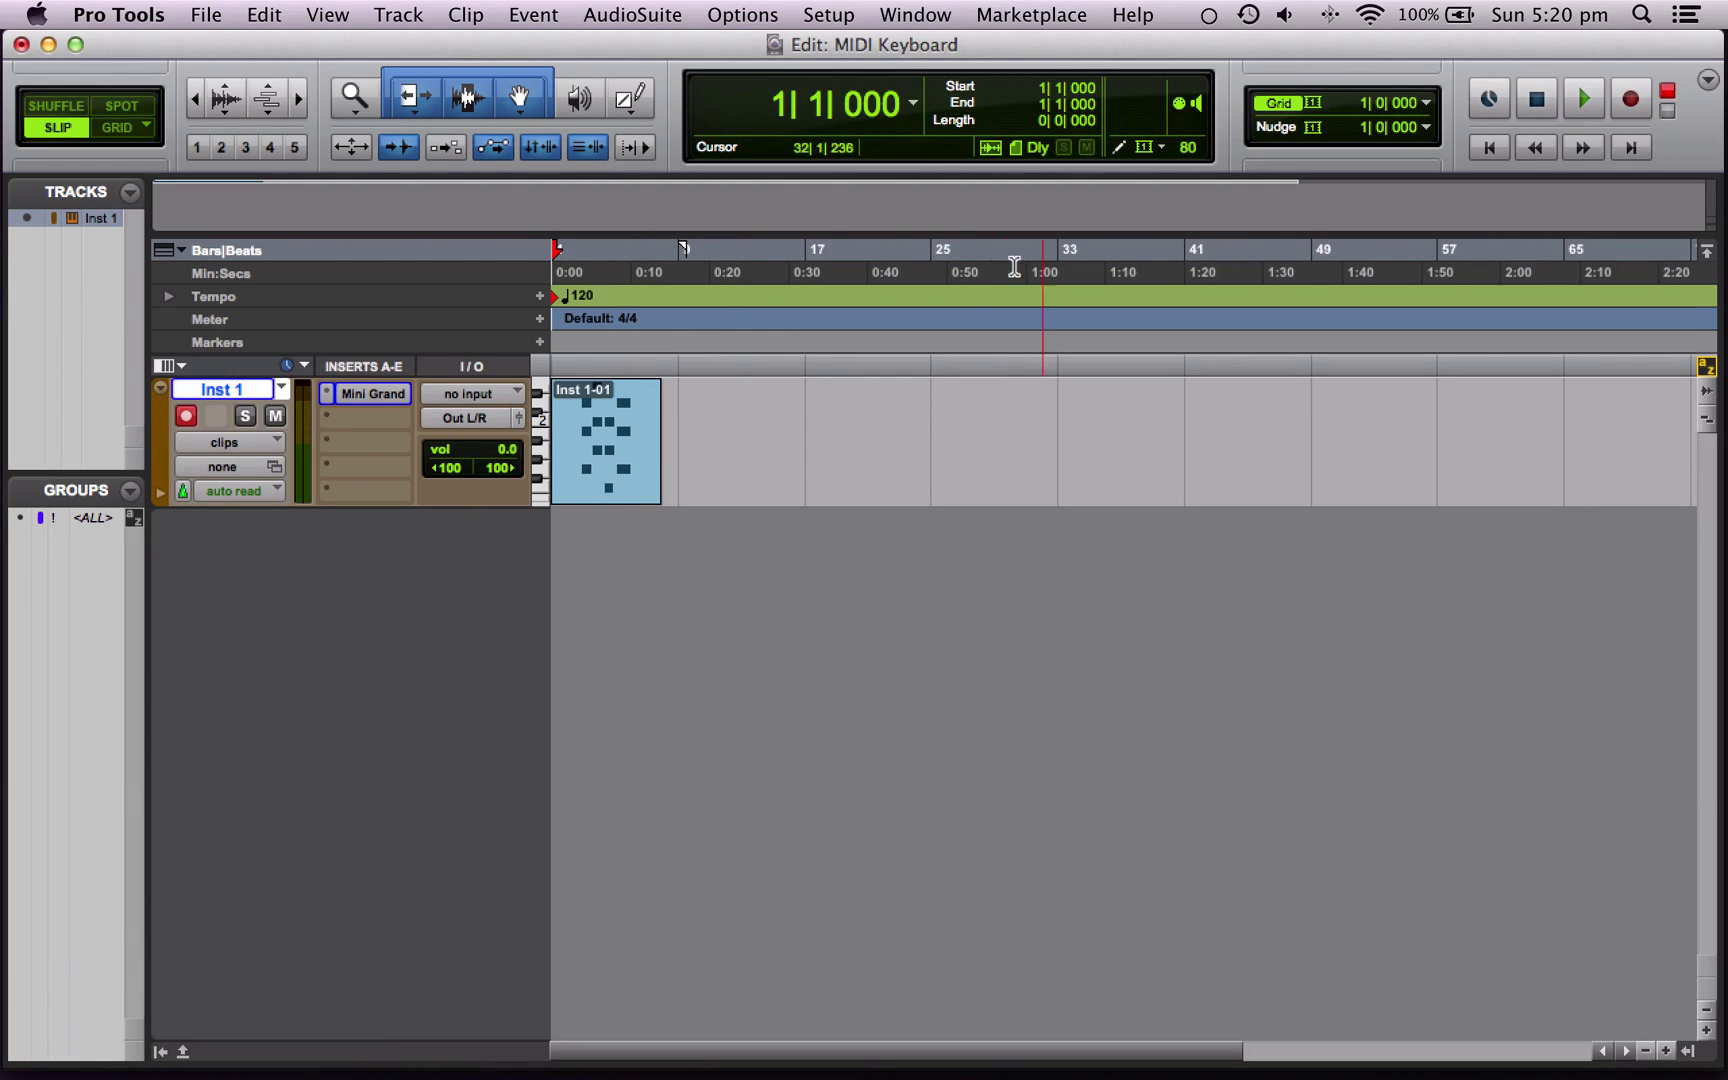
- Play back the recorded clip from 2|3|466, then stop playback
{"action": "left_click", "coordinate": [576, 271]}
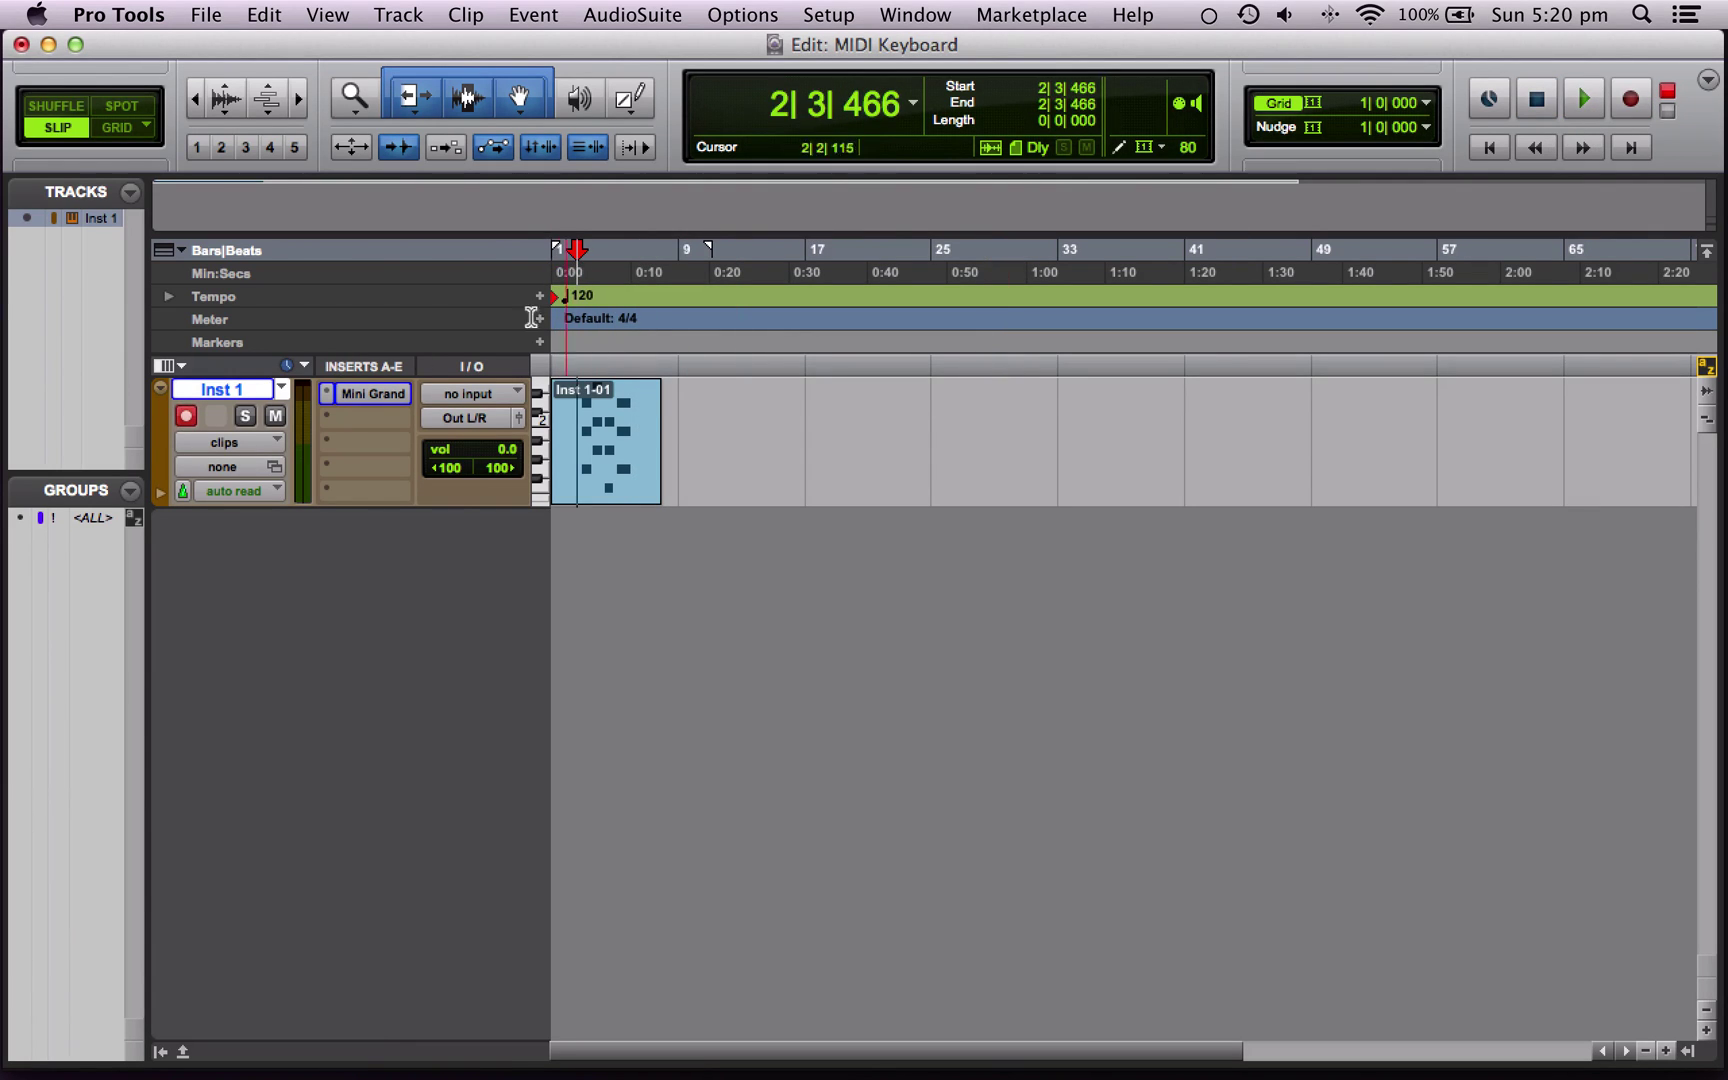
{"action": "key", "text": "space"}
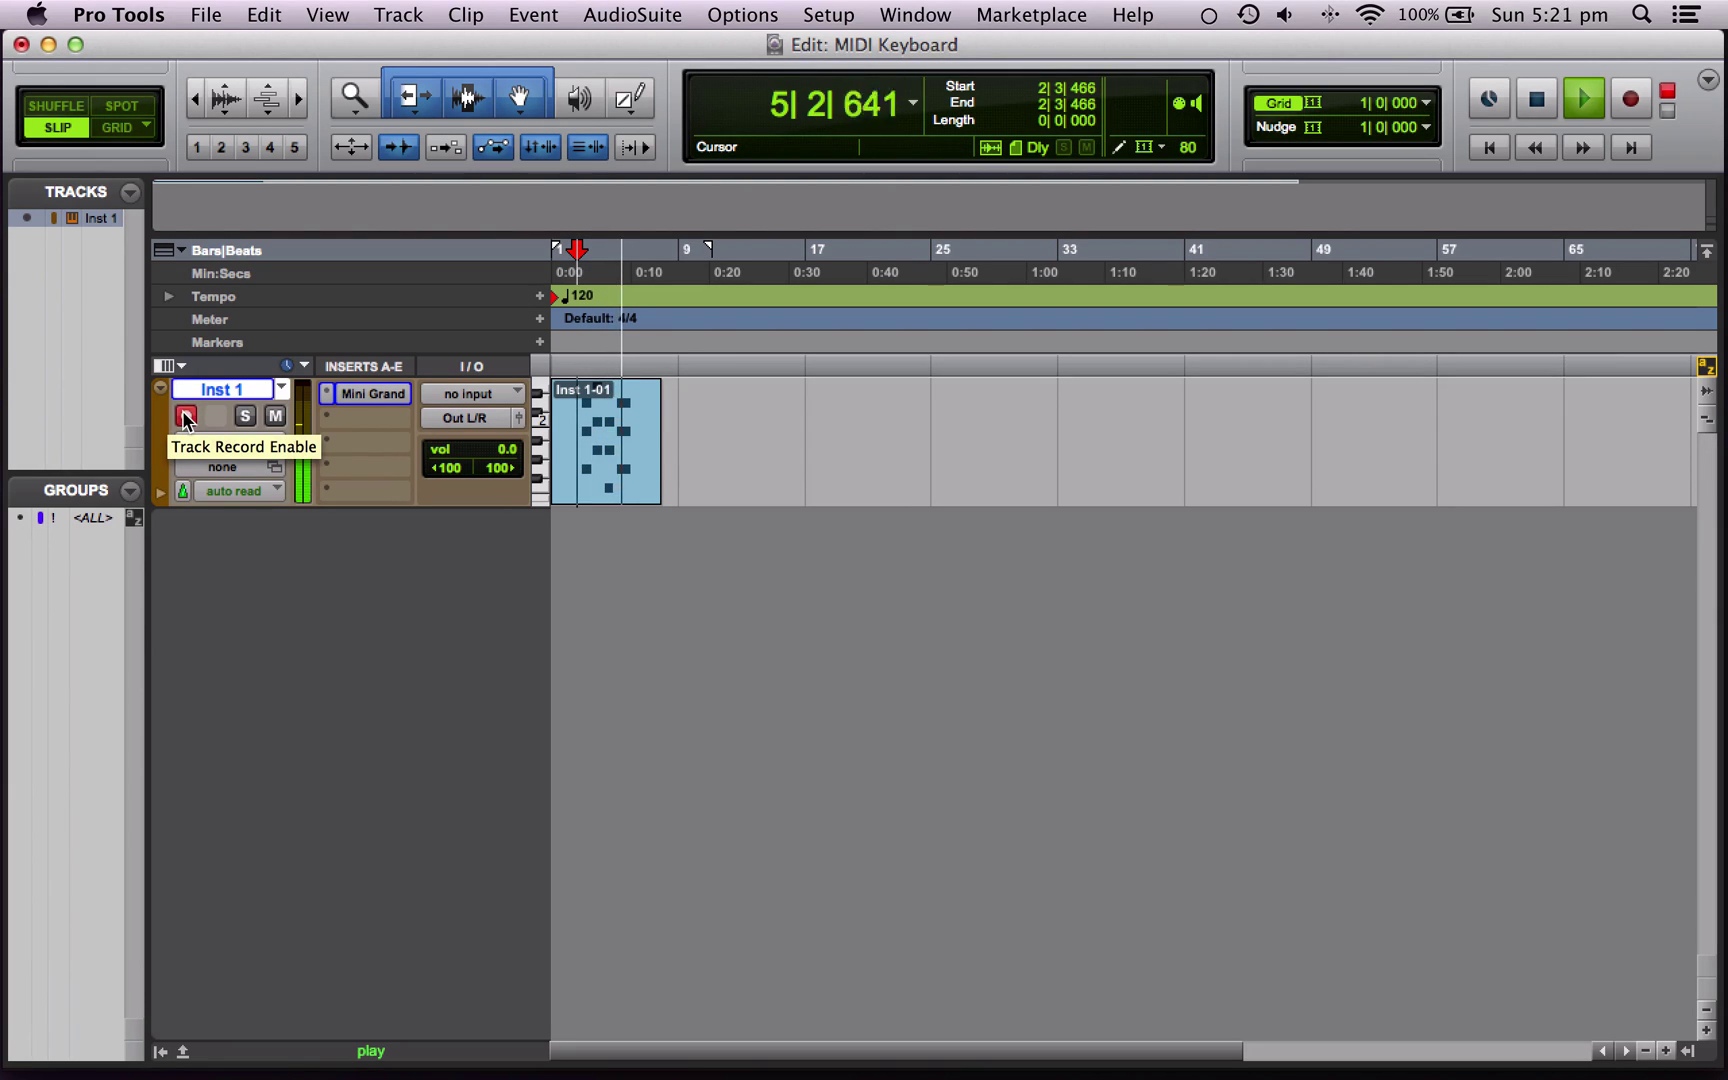
{"action": "key", "text": "space"}
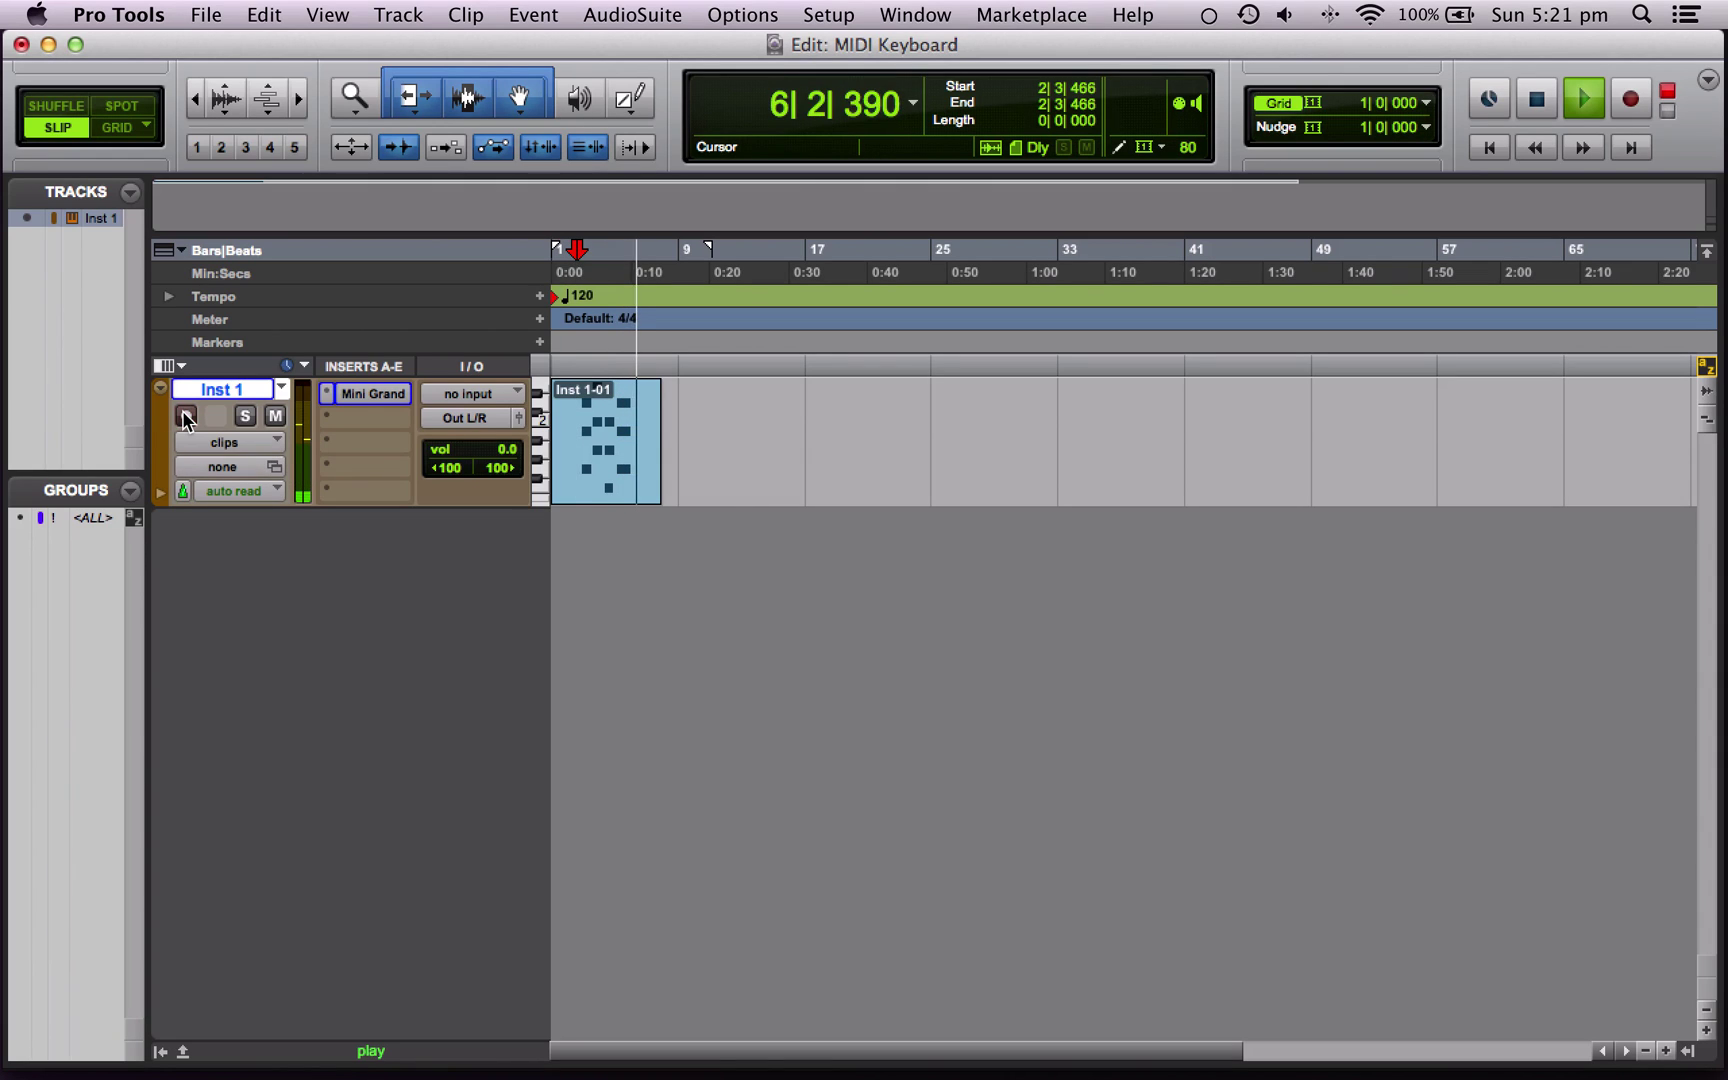